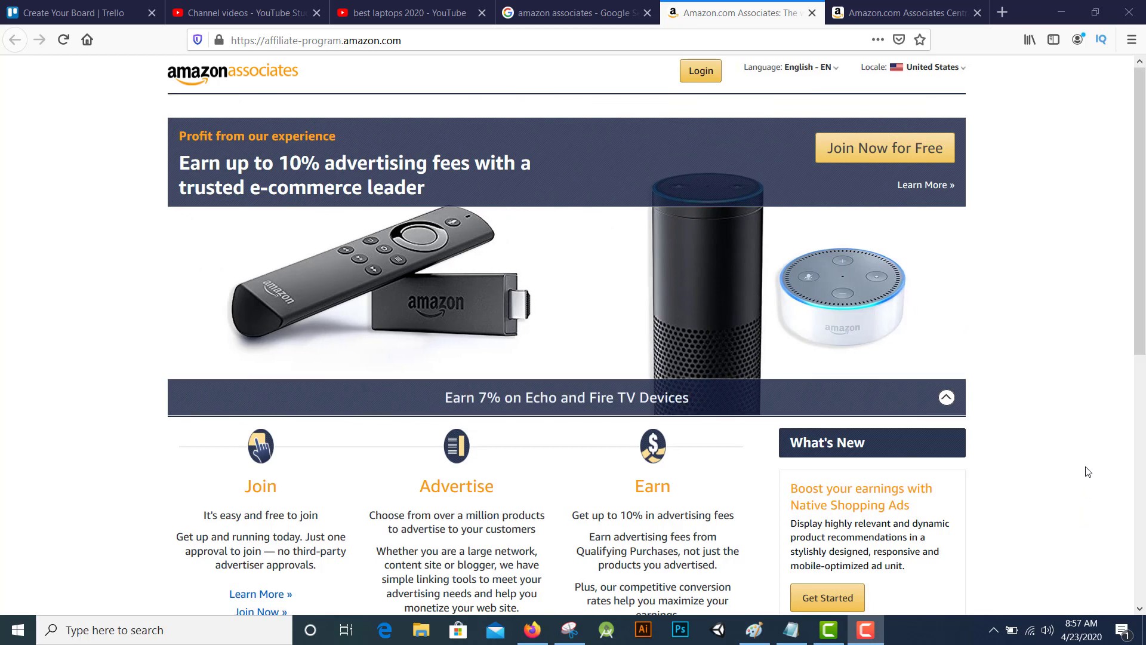
Start the free Associates signup and choose to create a new Amazon account
left_click(883, 152)
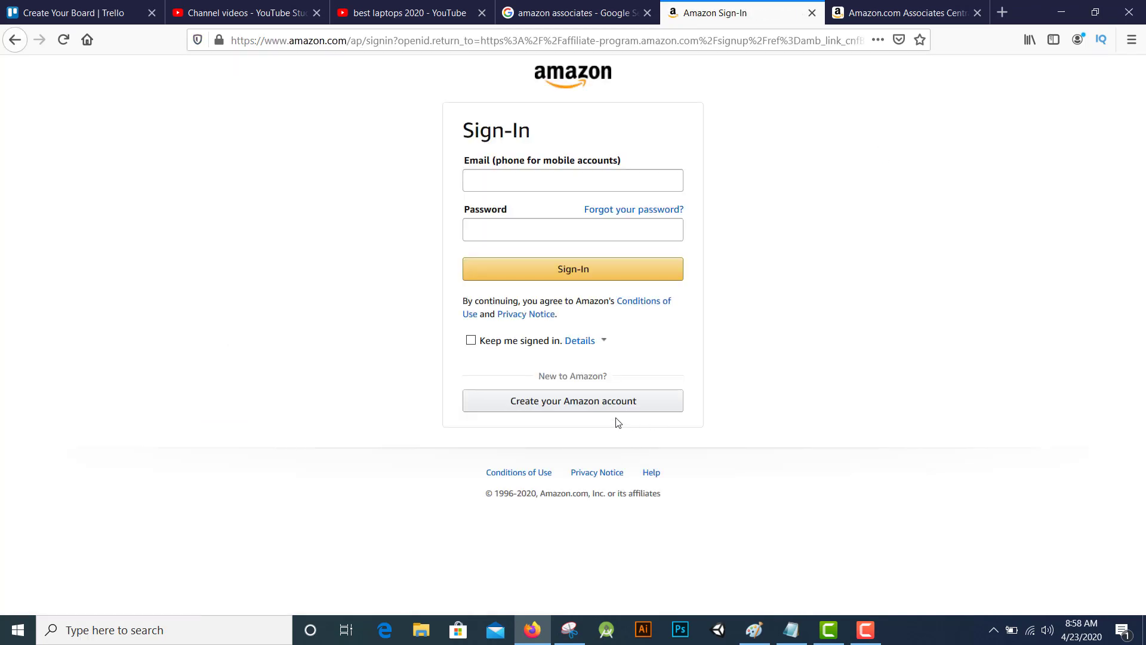
left_click(621, 401)
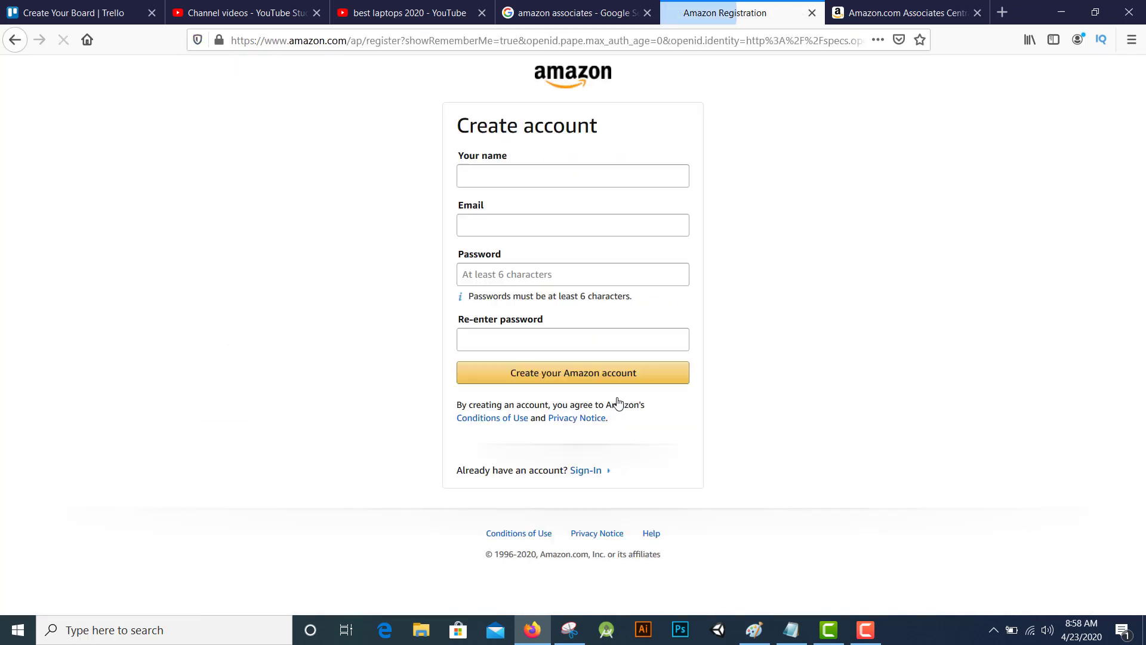
left_click(857, 335)
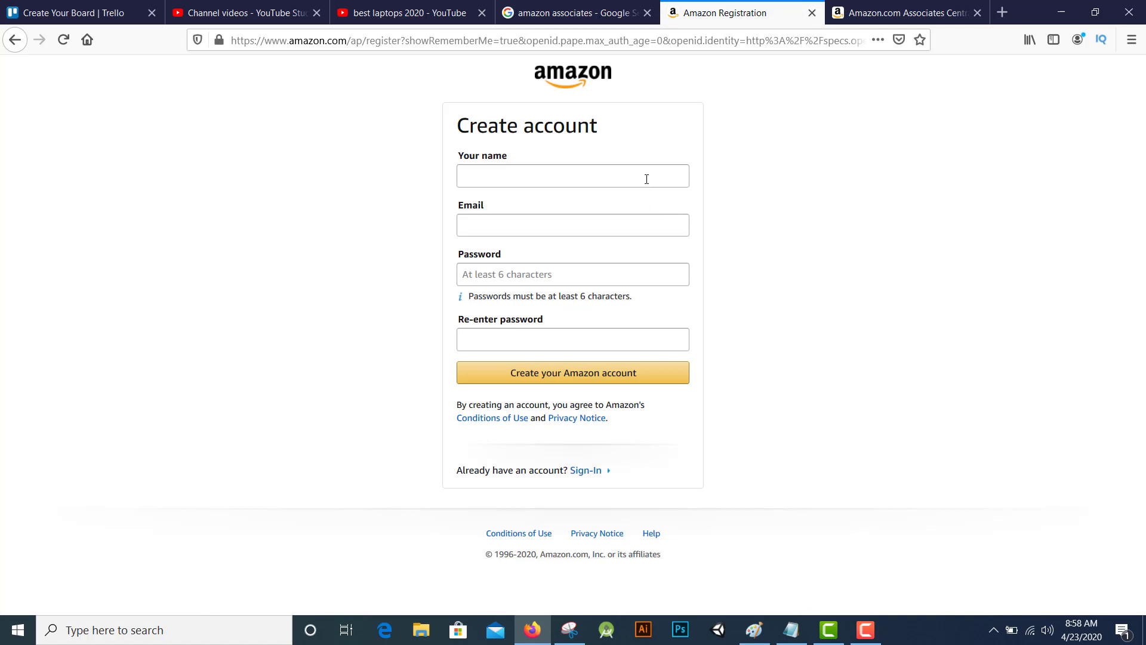
Enter the account holder's name, e-mail and password, create the account, and decline saving the login
left_click(646, 180)
type("waseem")
key("Tab")
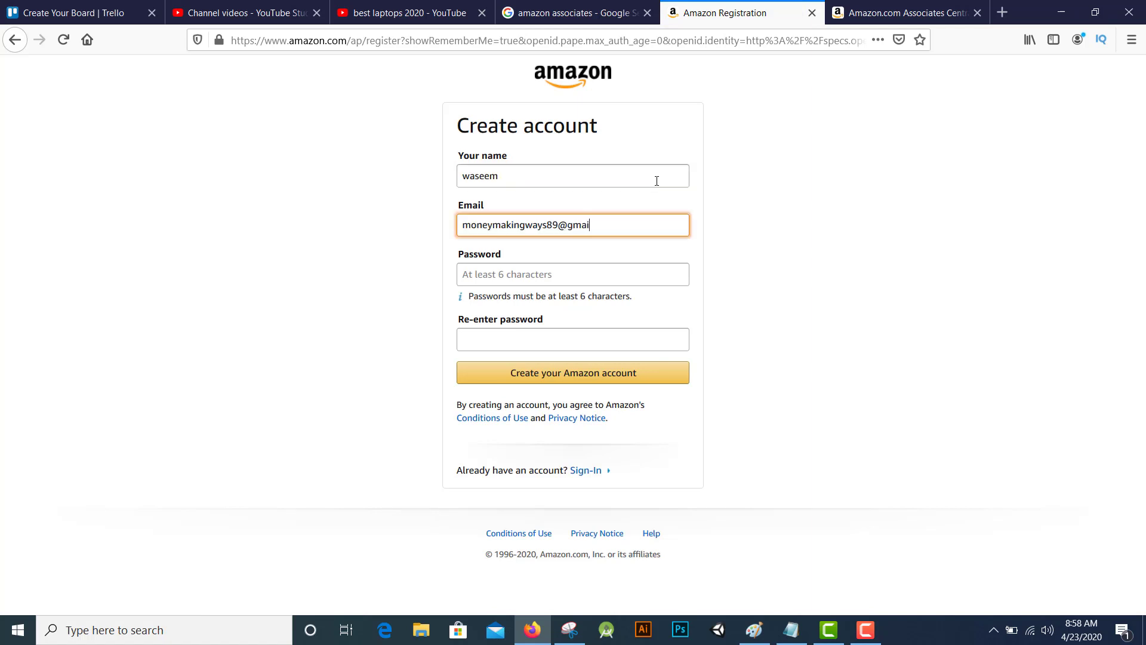
key("Tab")
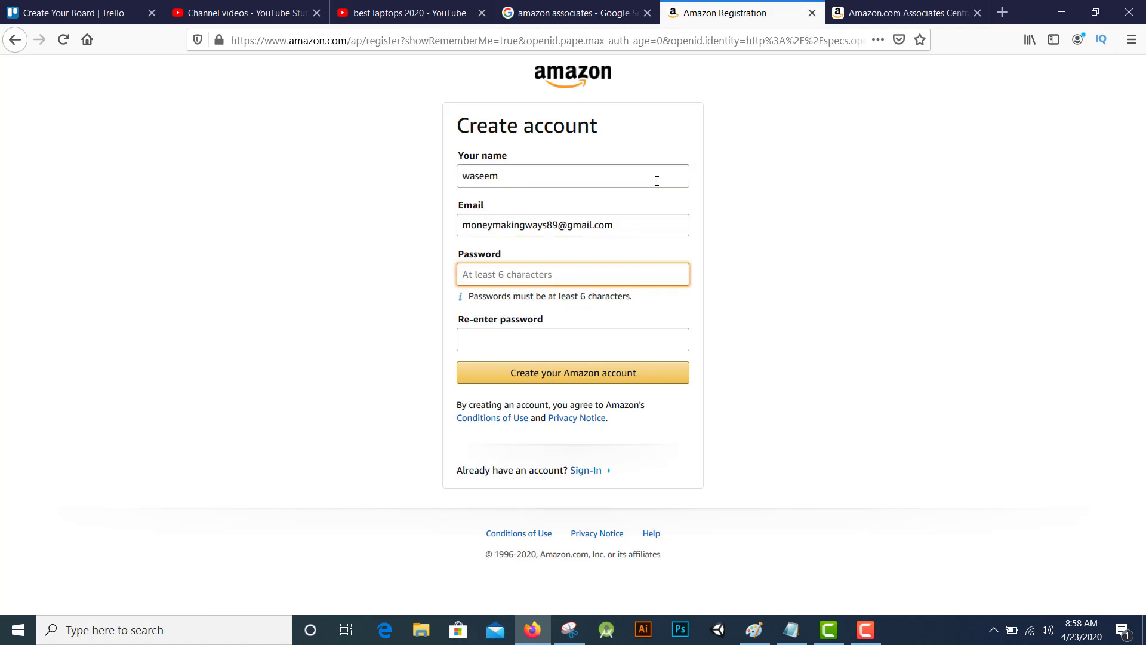
type("**********")
key("Tab")
type("**********")
left_click(615, 384)
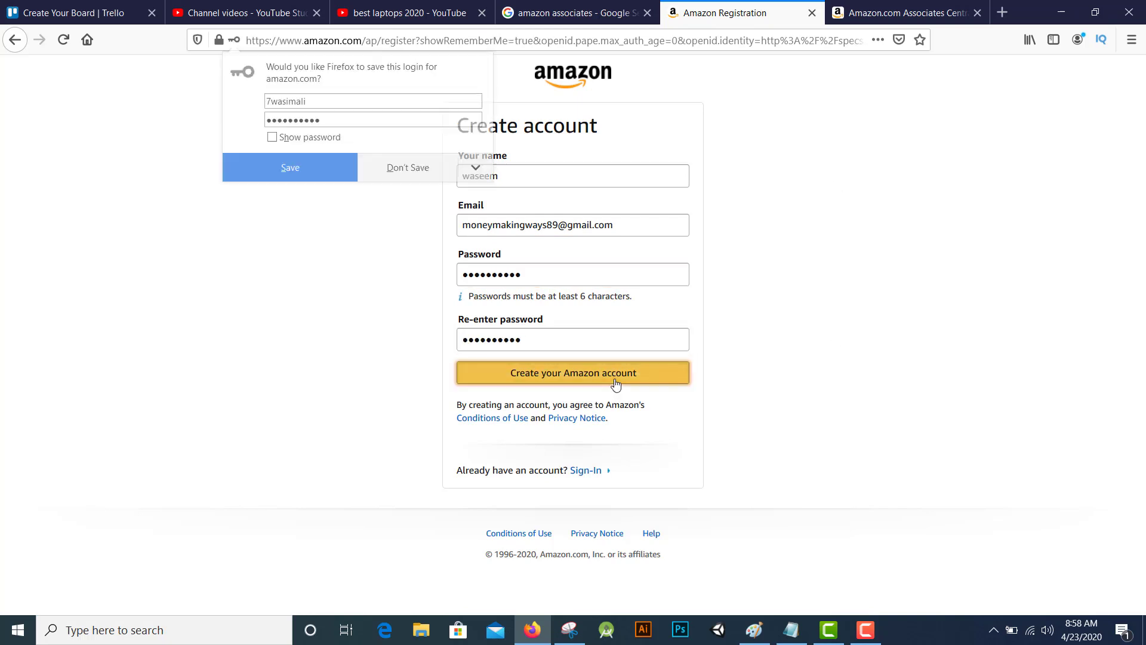
left_click(408, 173)
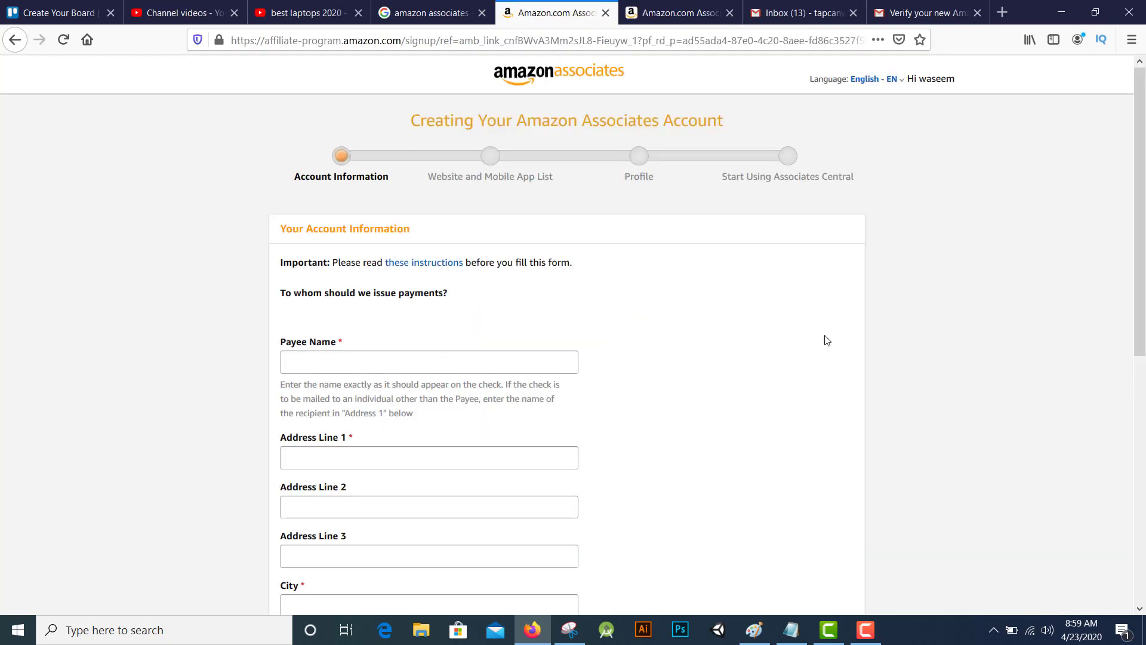
Fill in the payee name, address details and phone country code on the Account Information form
scroll(615, 366, "down", 3)
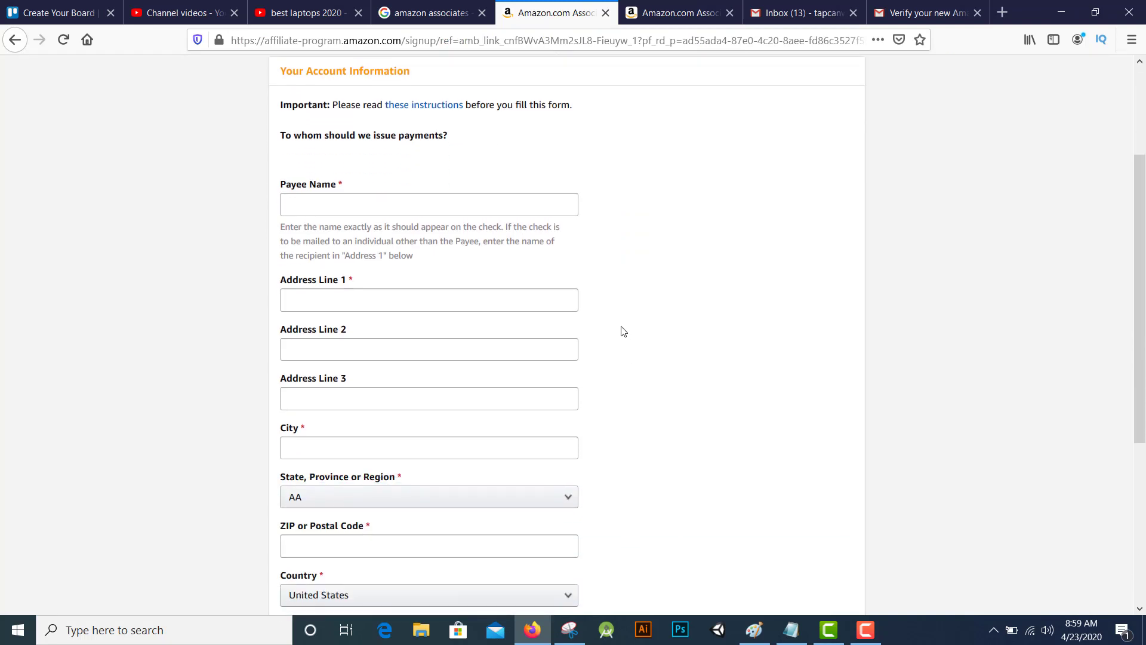
left_click(474, 208)
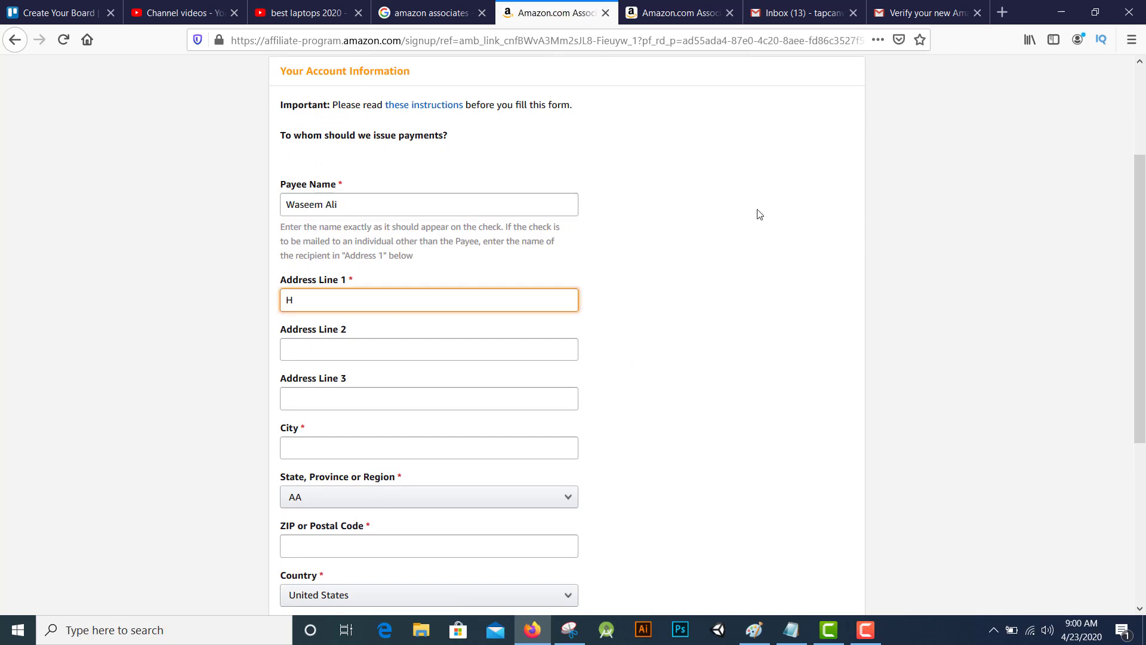
scroll(623, 480, "down", 4)
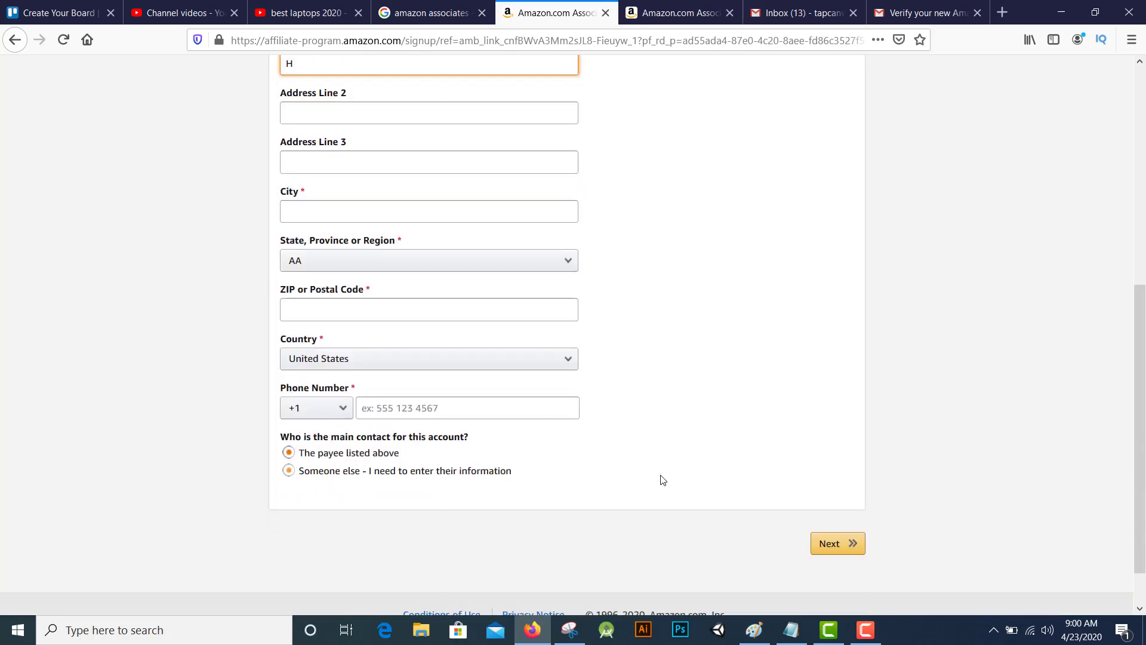
left_click(330, 408)
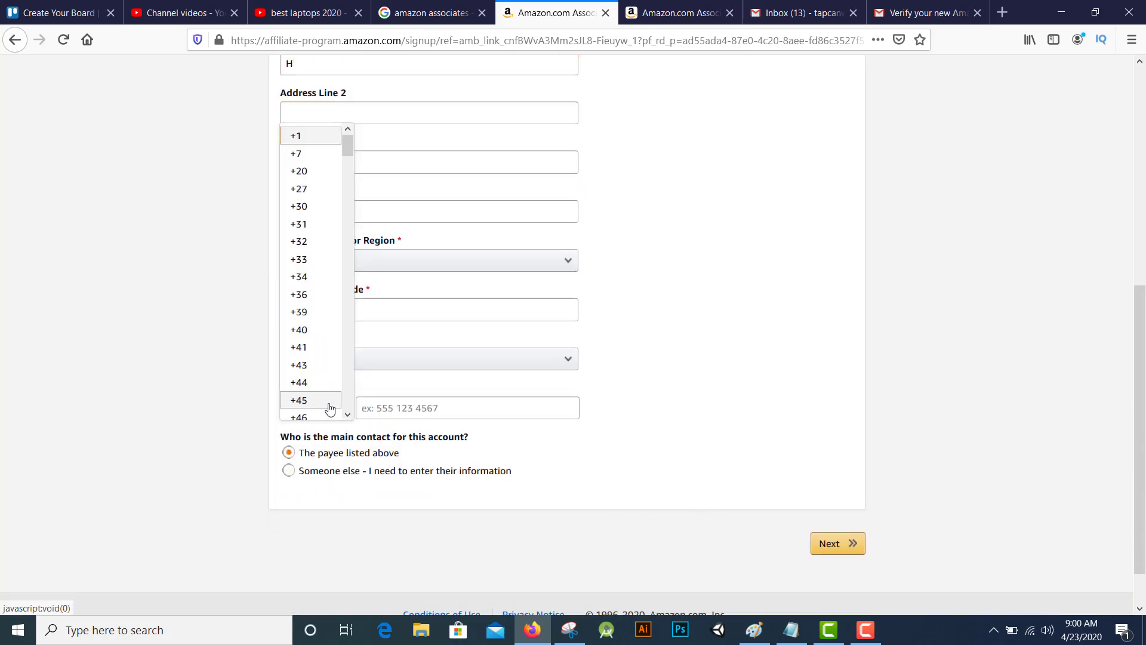
scroll(346, 374, "down", 15)
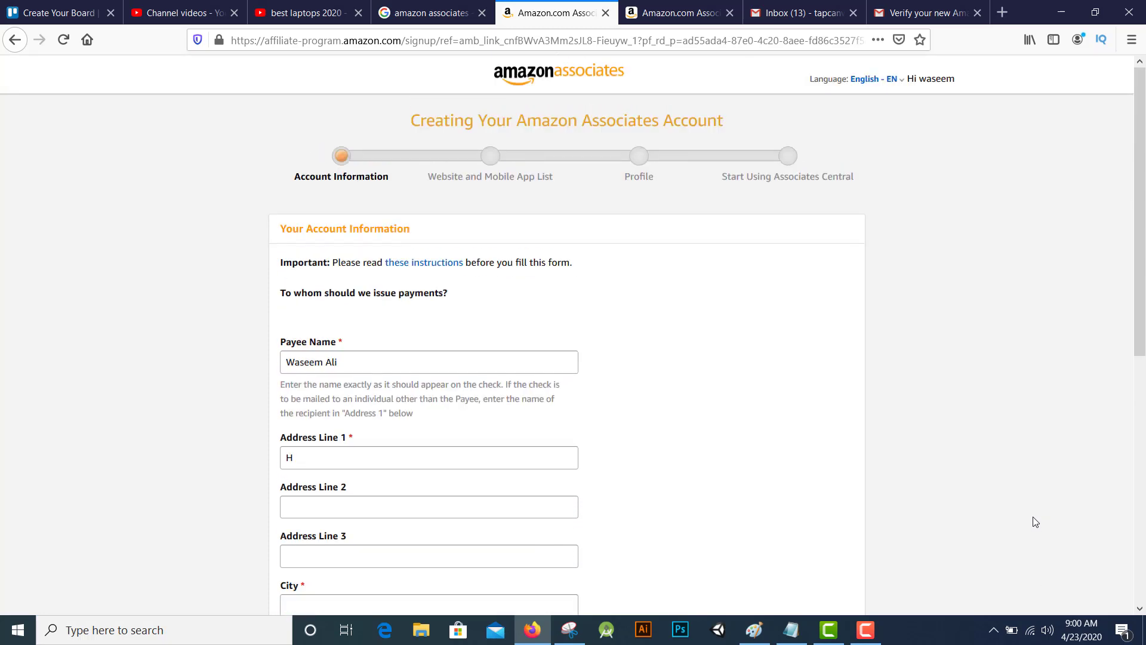
scroll(1033, 543, "down", 7)
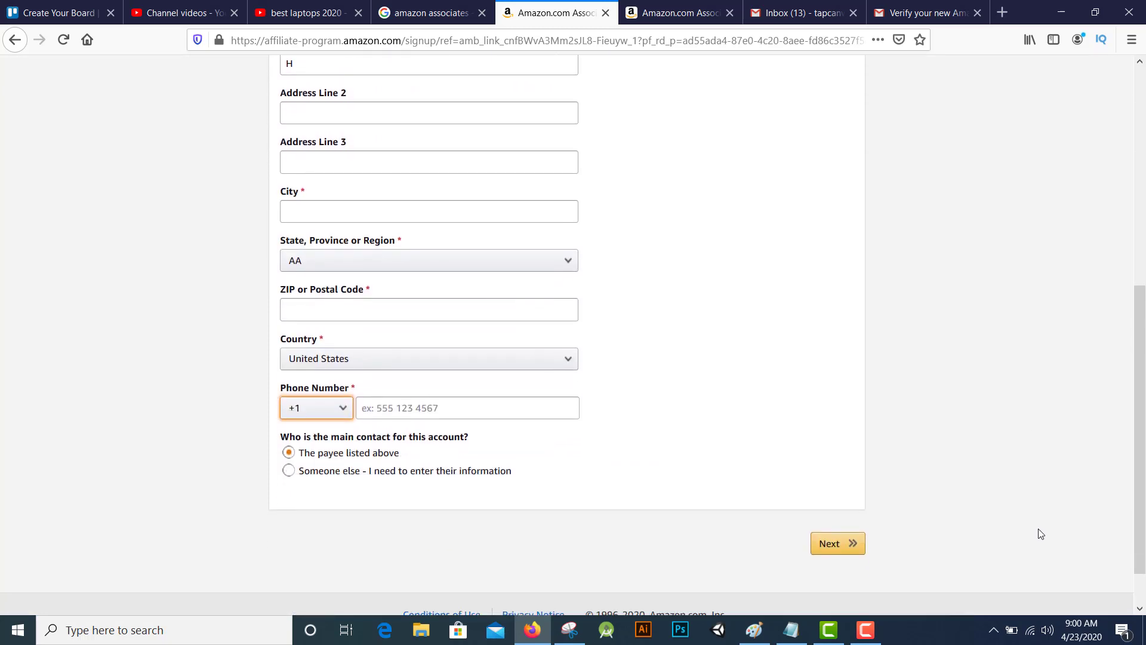
scroll(1040, 534, "down", 1)
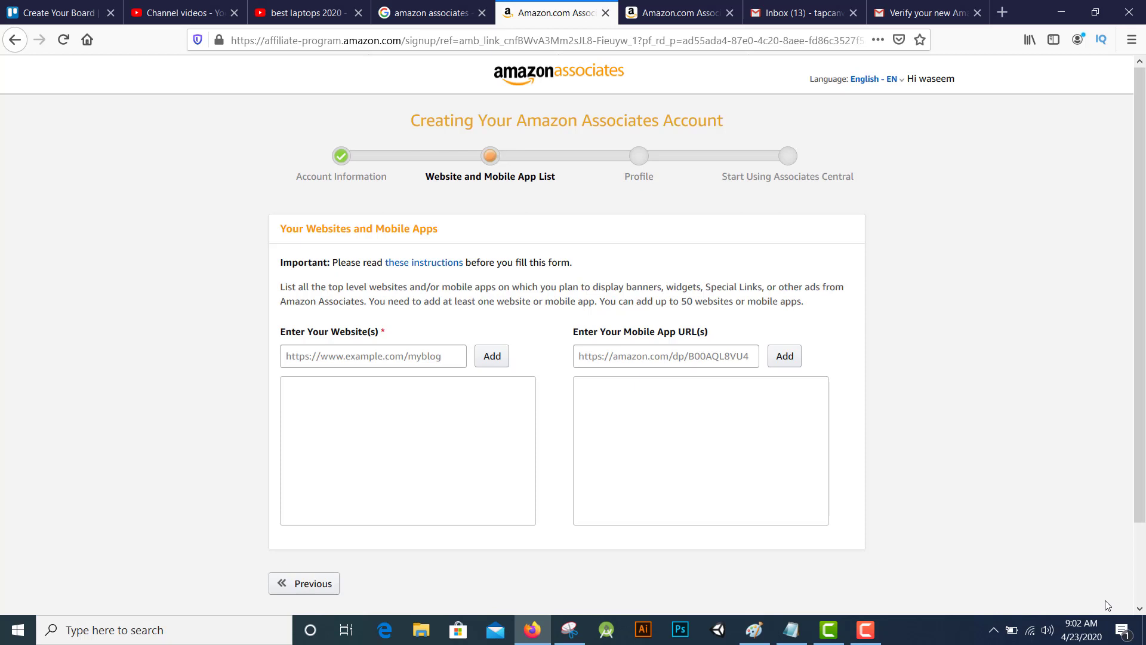
Add the channel URL youtube.com/channel/UCLfzMNcVk1frOTJdMgJdQRA, copied from the YouTube tab, to the website list
left_click(415, 358)
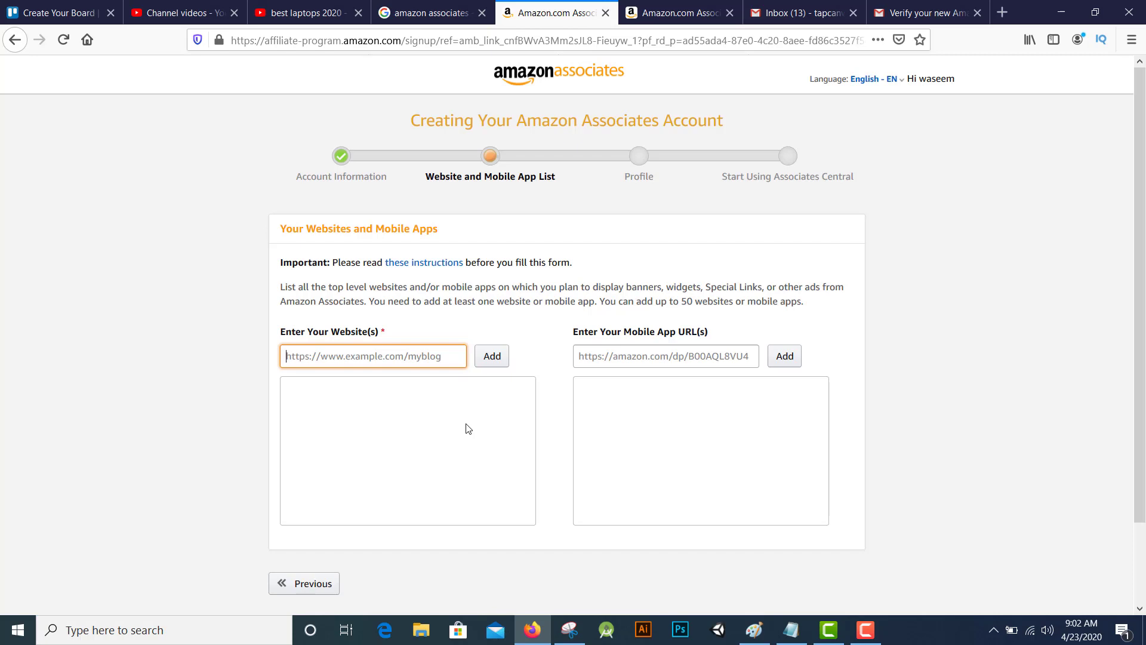
key("ctrl+2")
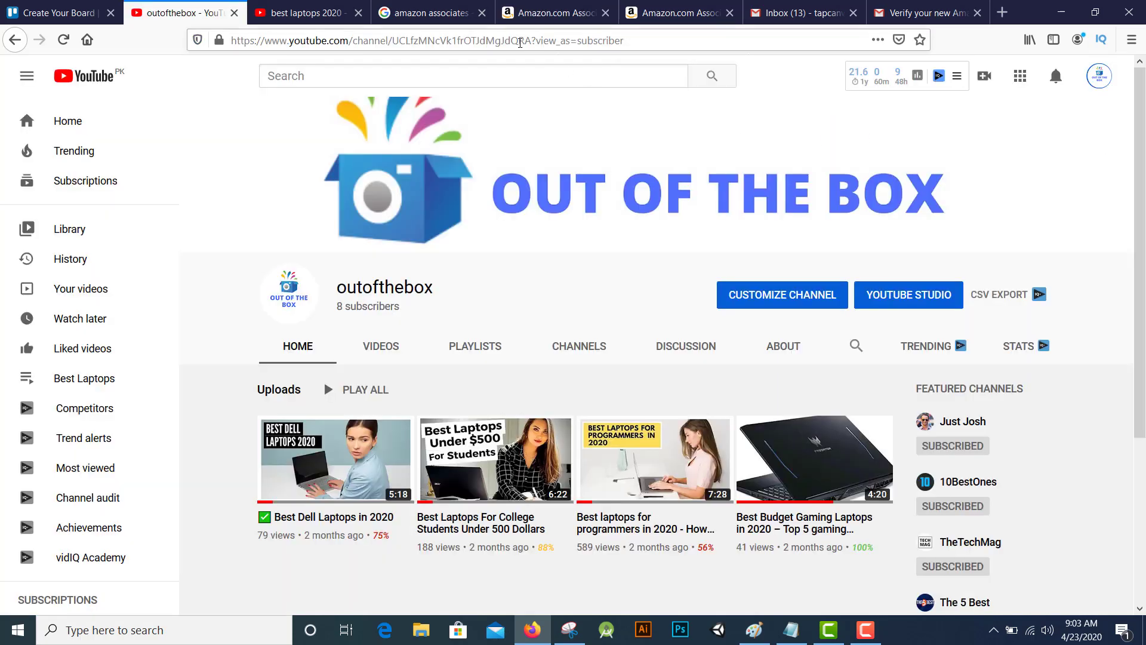
key("shift+Home")
key("ctrl+c")
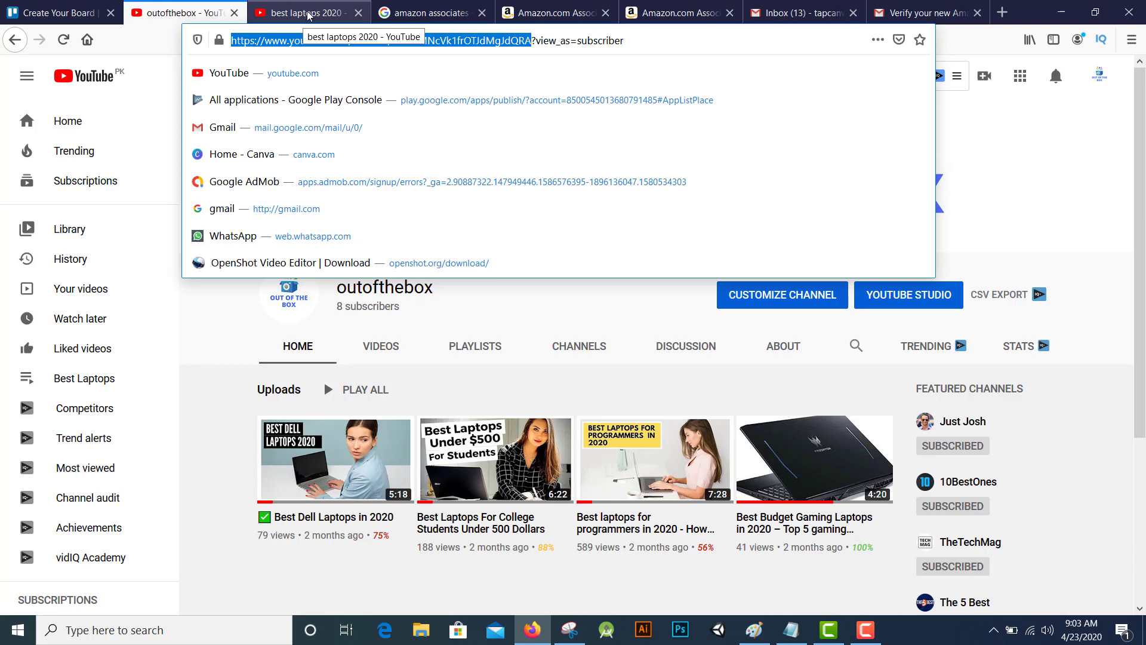
left_click(670, 17)
left_click(568, 18)
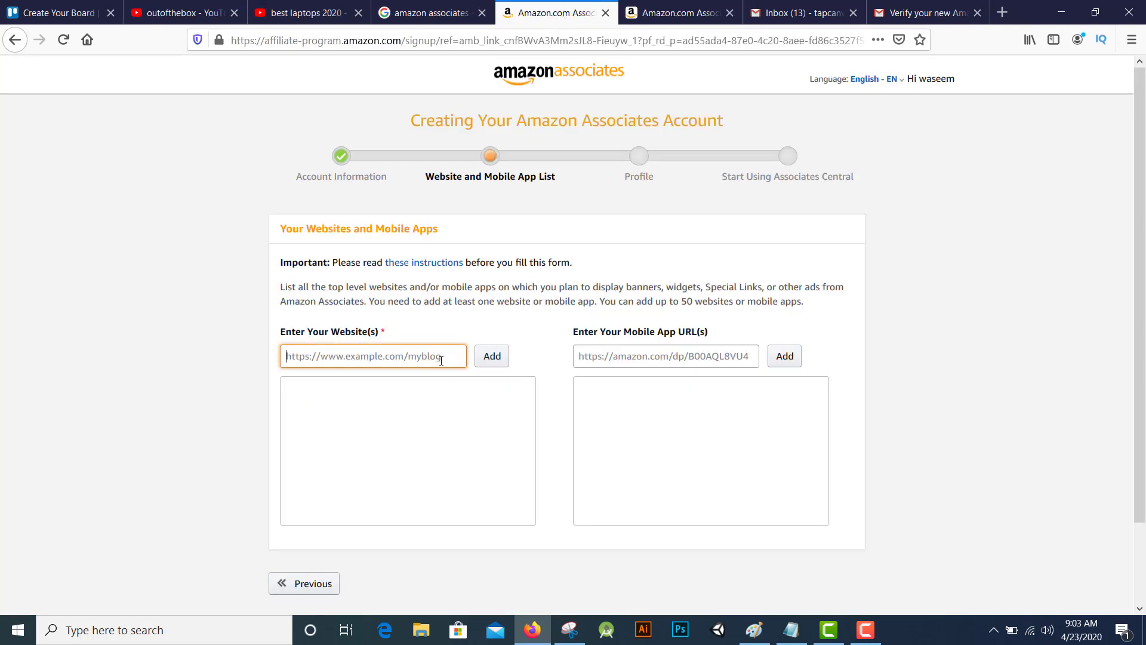
key("ctrl+v")
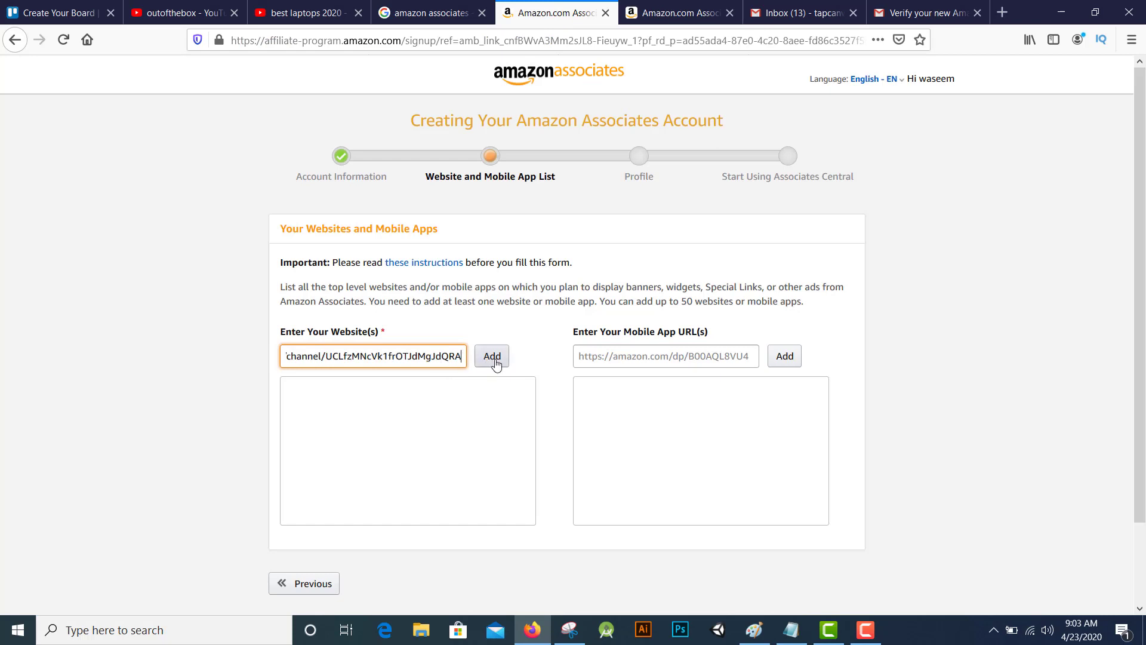
left_click(495, 360)
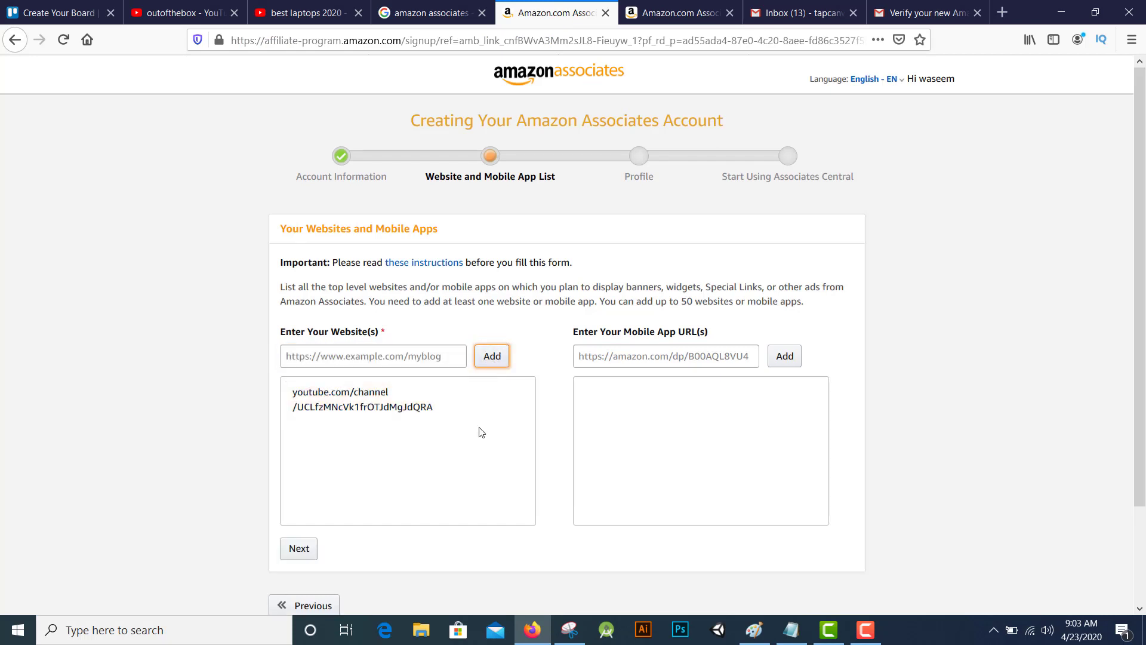
scroll(480, 433, "down", 2)
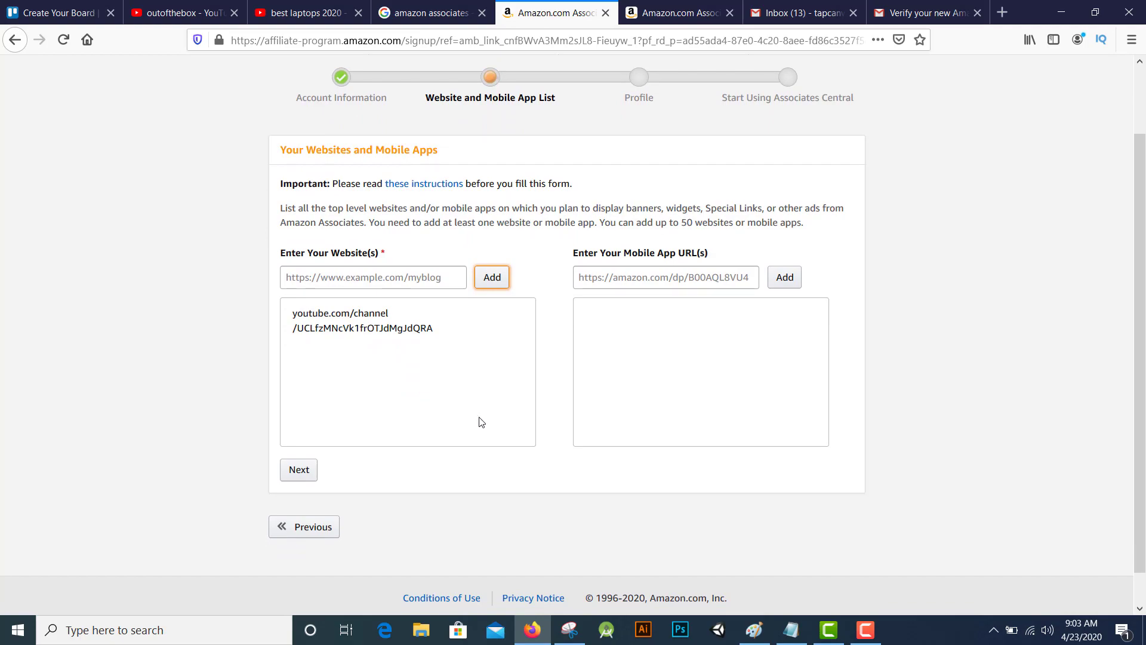
Continue to the profile step and enter the preferred Store ID 'moneymakingways'
left_click(313, 481)
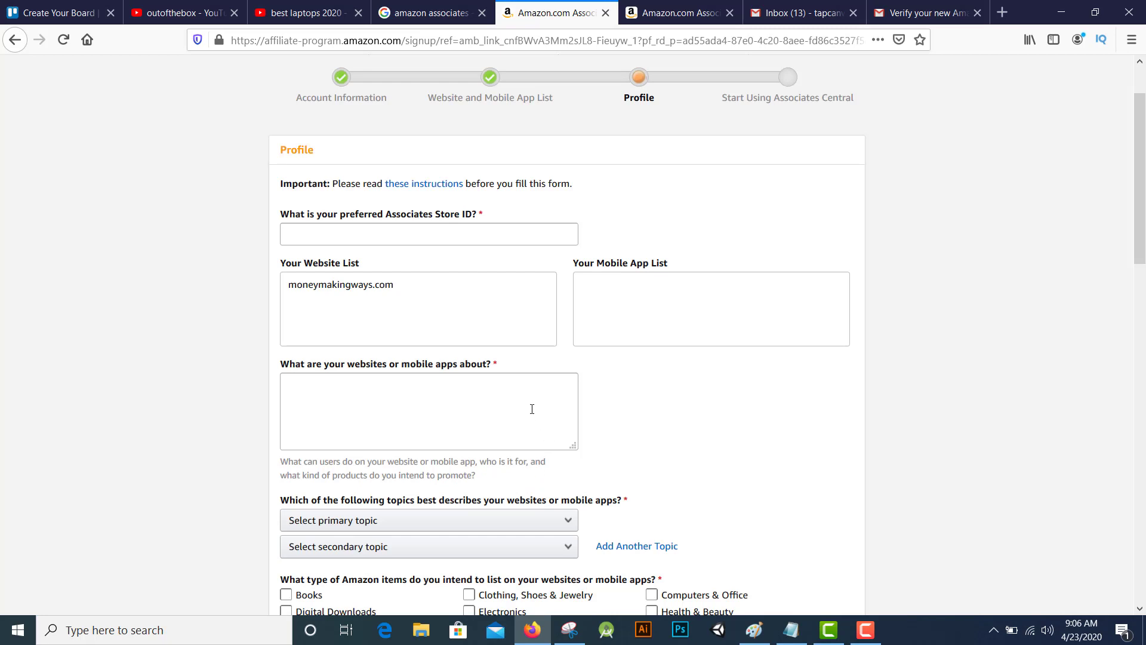
scroll(523, 388, "up", 2)
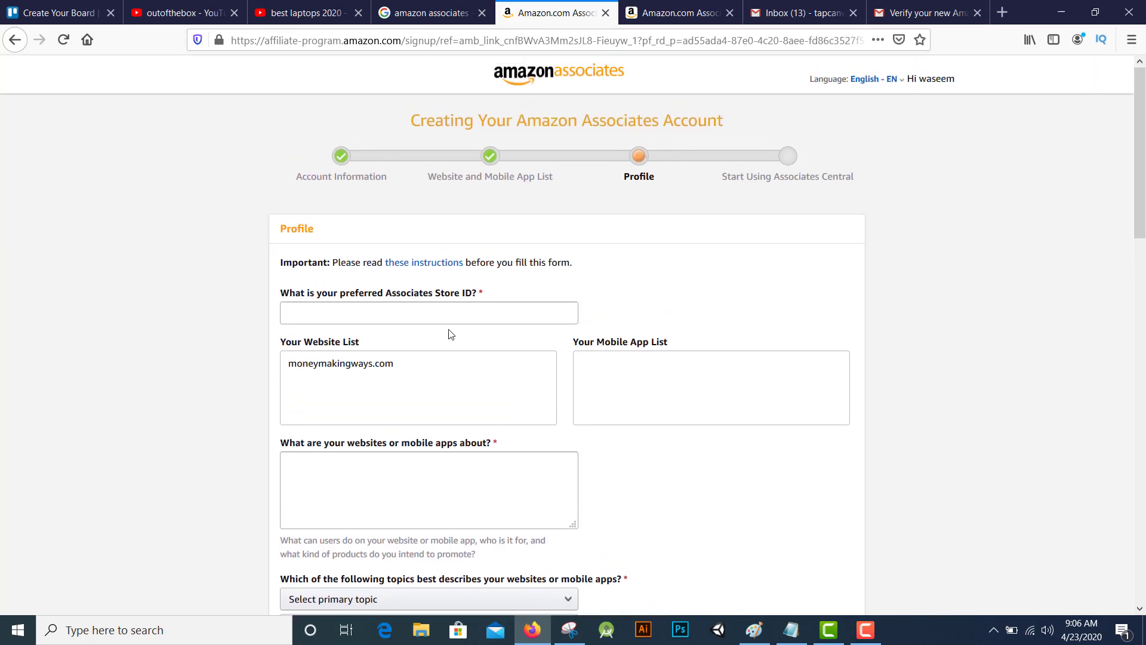
scroll(457, 340, "down", 5)
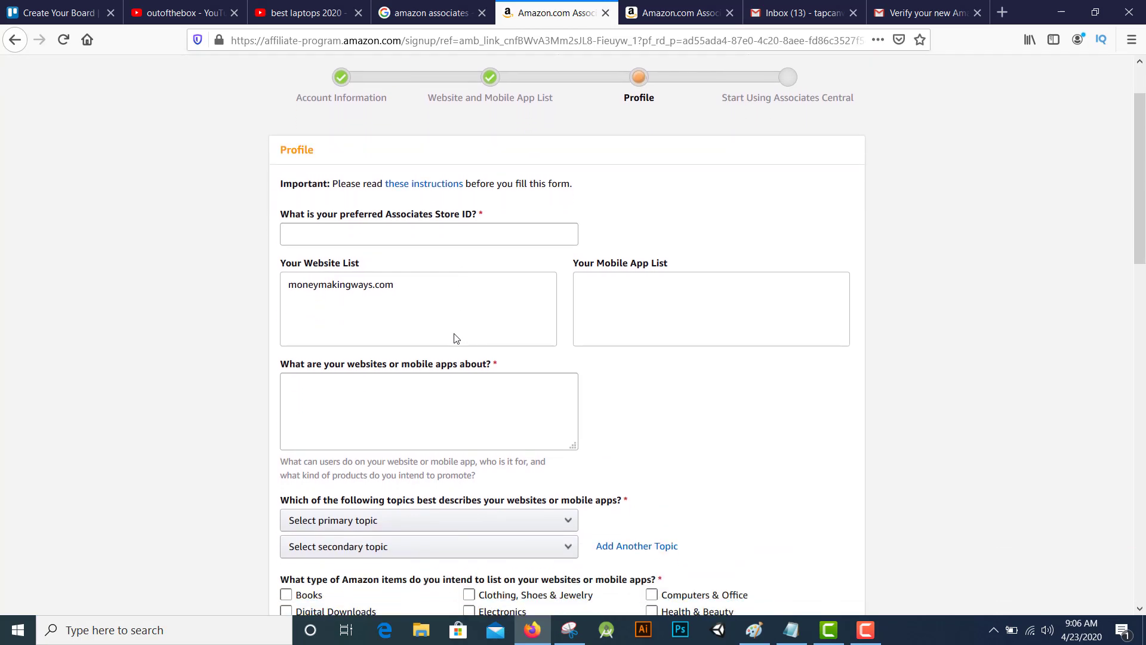
scroll(478, 359, "up", 5)
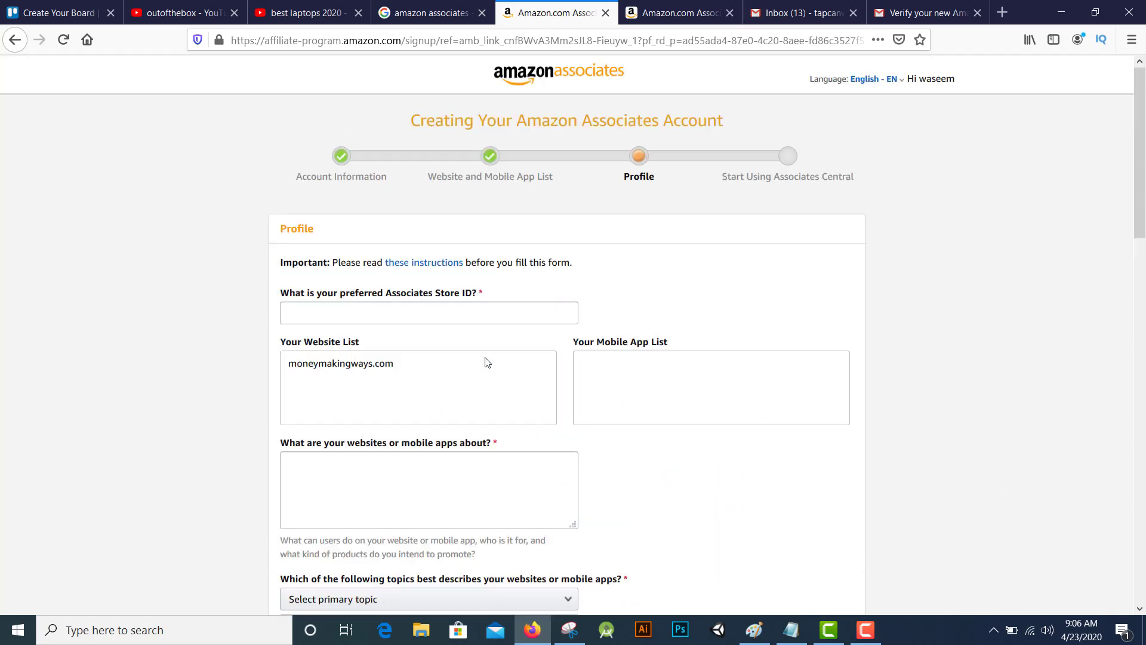
left_click(441, 314)
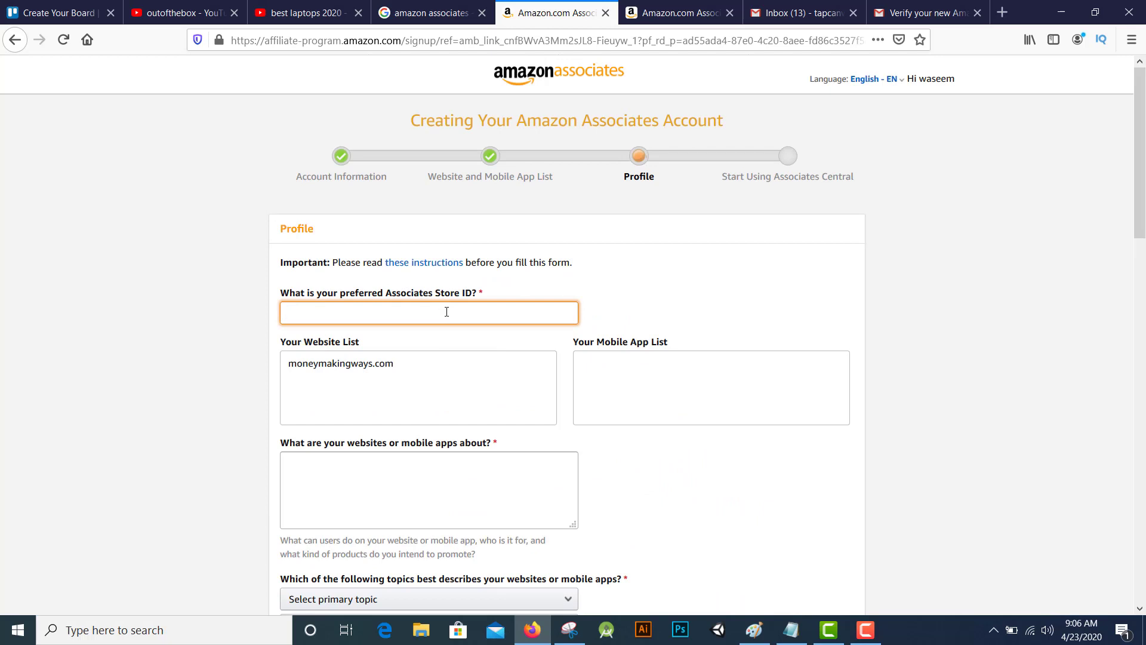
type("makin")
key("BackSpace")
key("BackSpace")
key("BackSpace")
key("BackSpace")
type("oneymakingways")
Tick Clothing, Shoes & Jewelry as an item type to promote
scroll(504, 356, "down", 3)
left_click(499, 363)
scroll(495, 352, "down", 2)
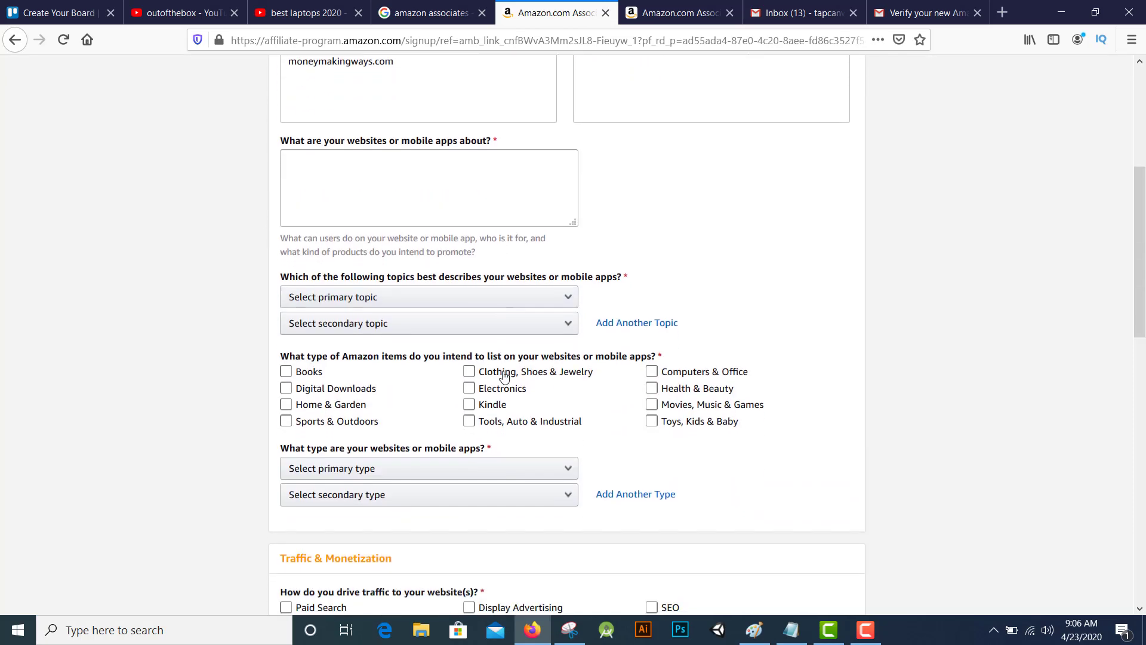
key("space")
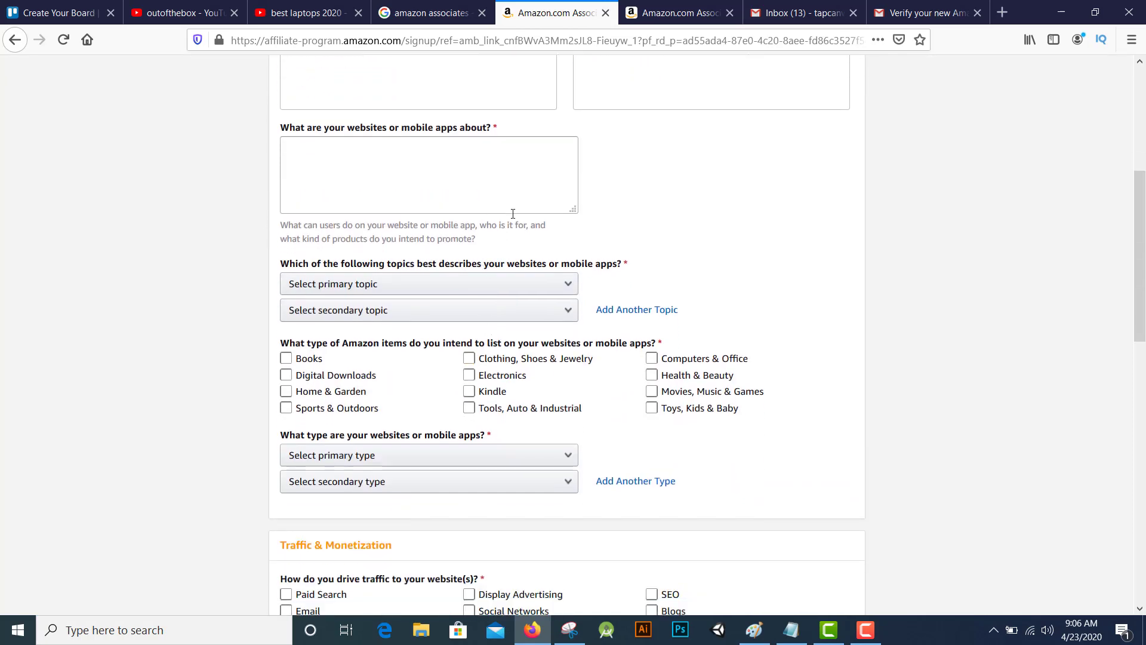
scroll(552, 235, "up", 2)
scroll(552, 235, "up", 1)
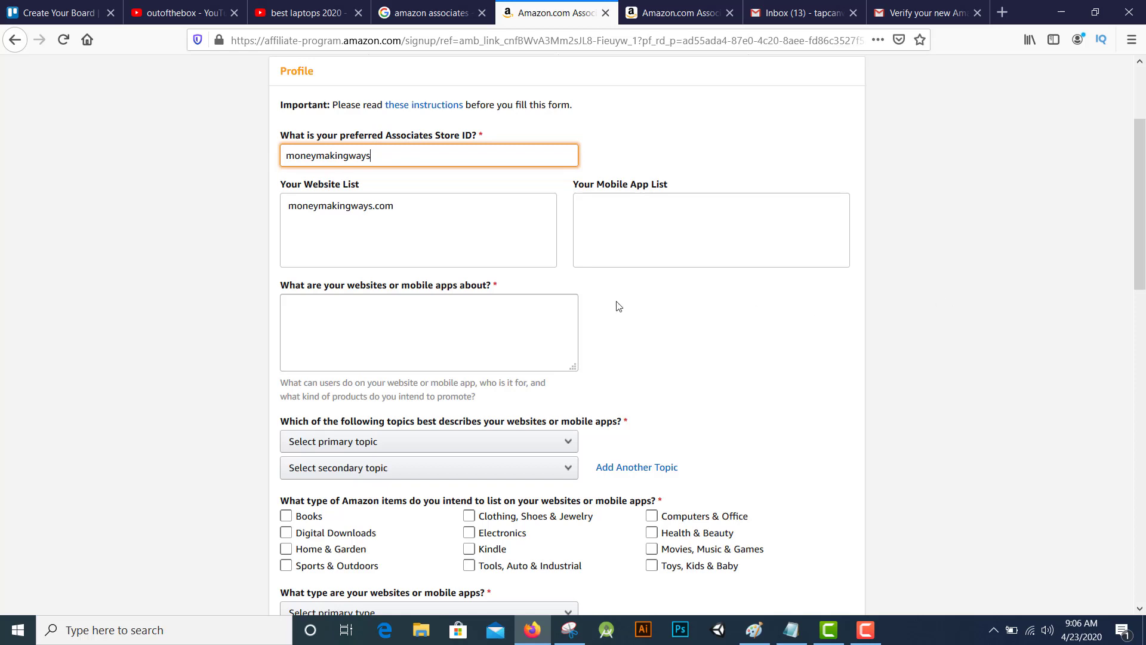
Describe the website as 'ways making money online'
left_click(520, 324)
scroll(537, 339, "down", 2)
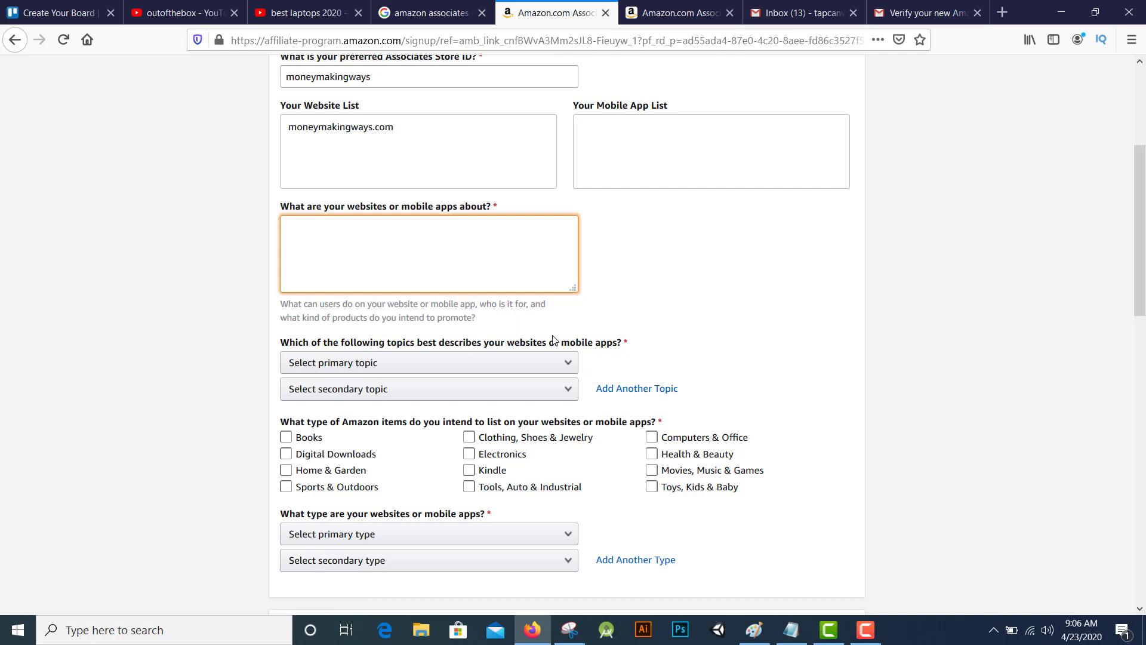
type("making money online")
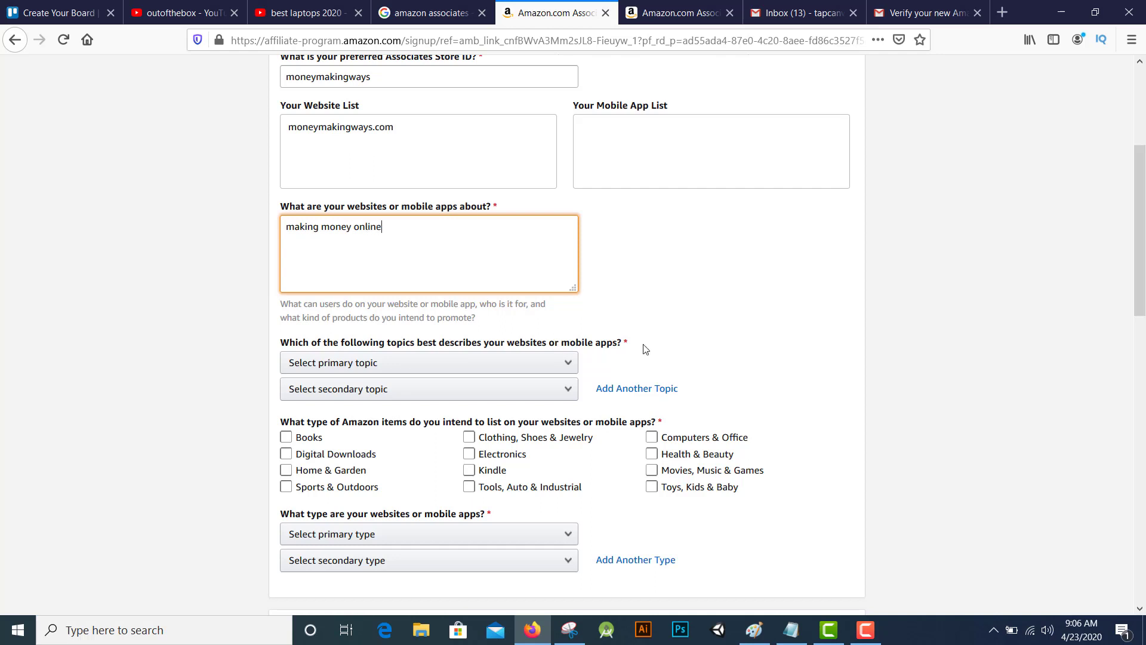
key("Home")
type("ways")
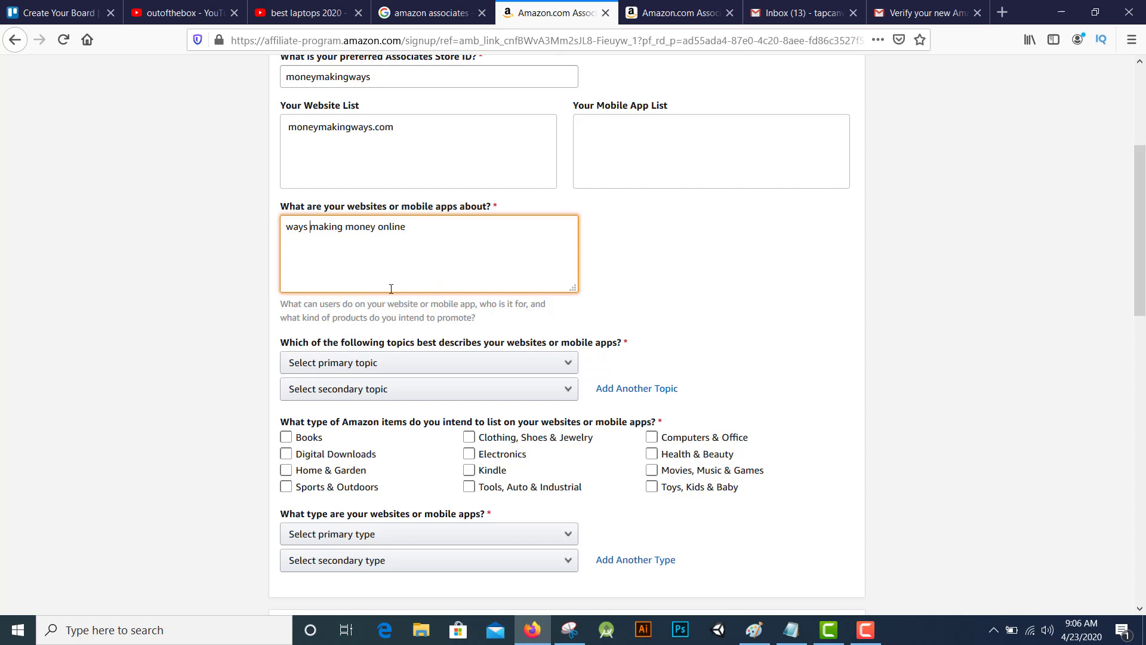
scroll(382, 299, "down", 3)
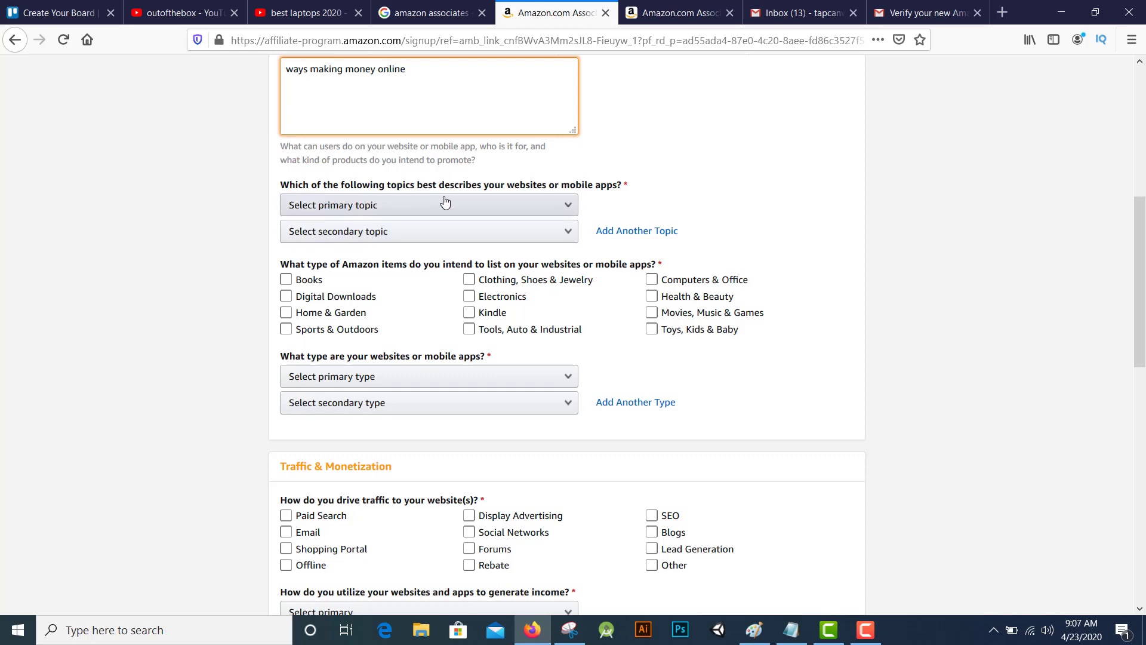
Choose Business/Industrial as both the primary and secondary website topic
left_click(476, 206)
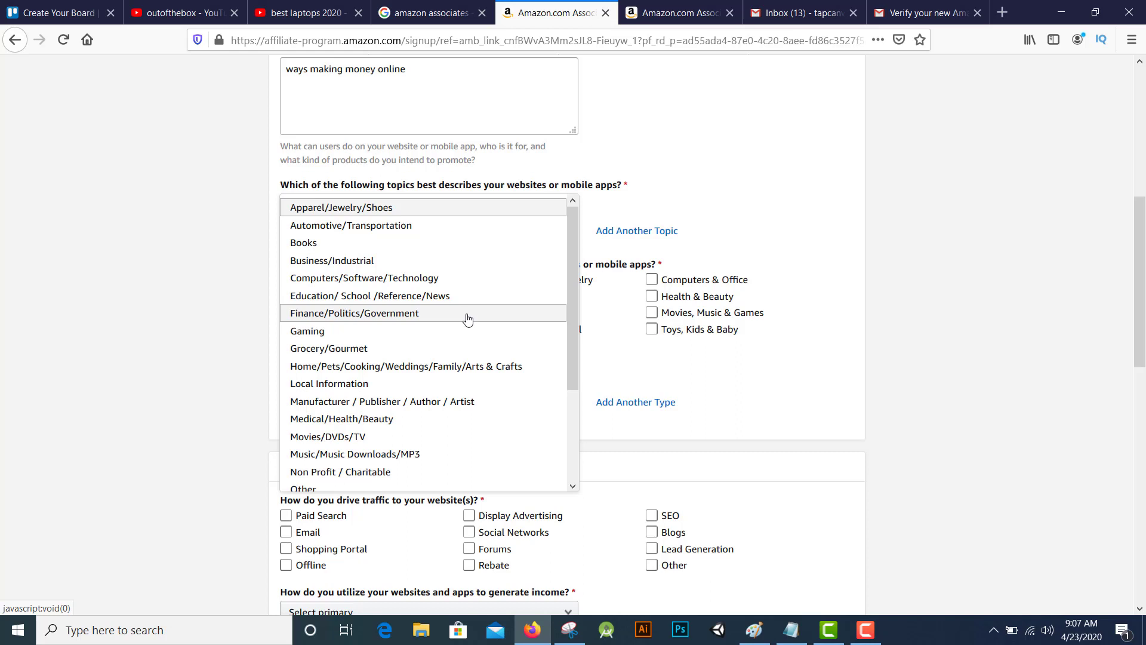
scroll(471, 340, "down", 3)
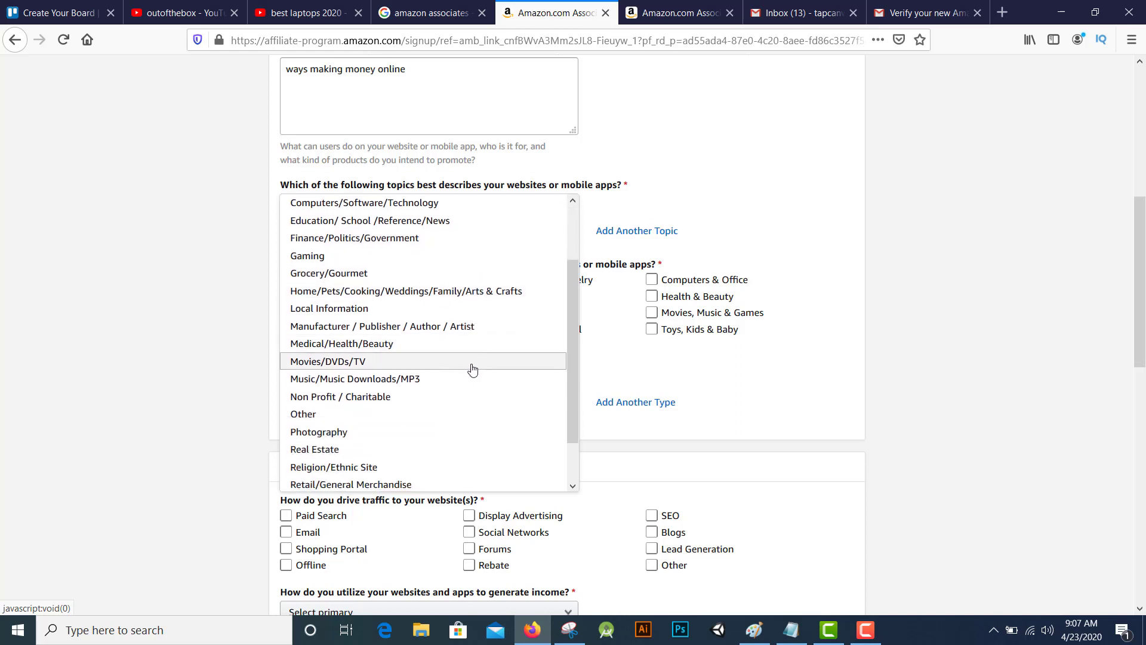
scroll(471, 401, "down", 2)
scroll(475, 388, "up", 2)
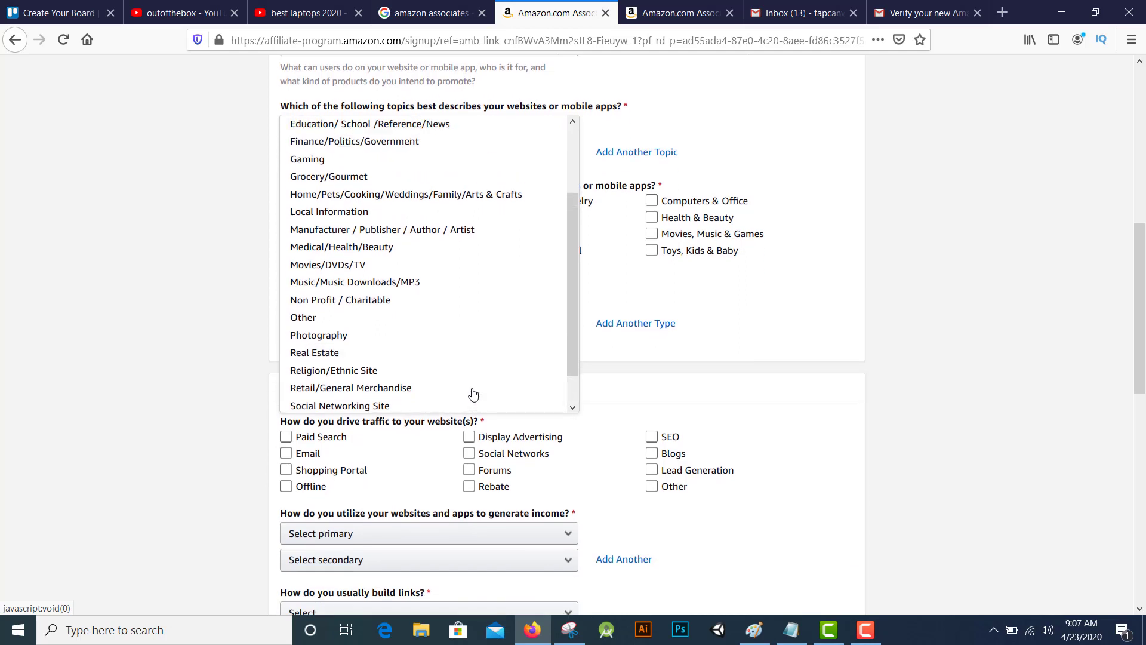
scroll(478, 378, "up", 1)
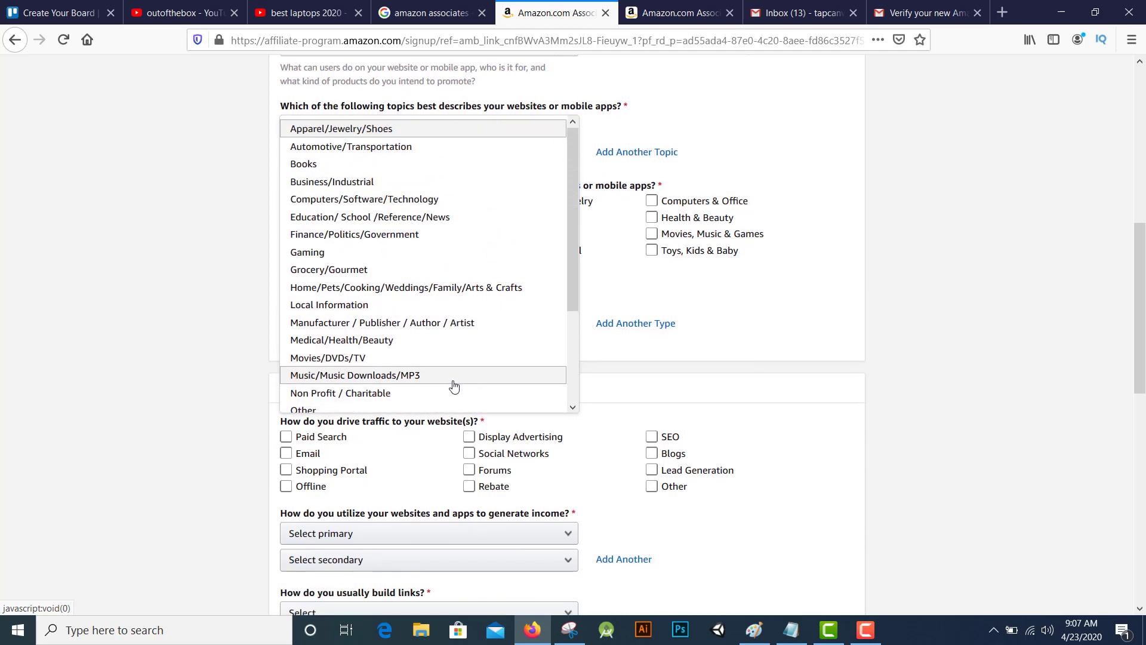
scroll(466, 361, "up", 1)
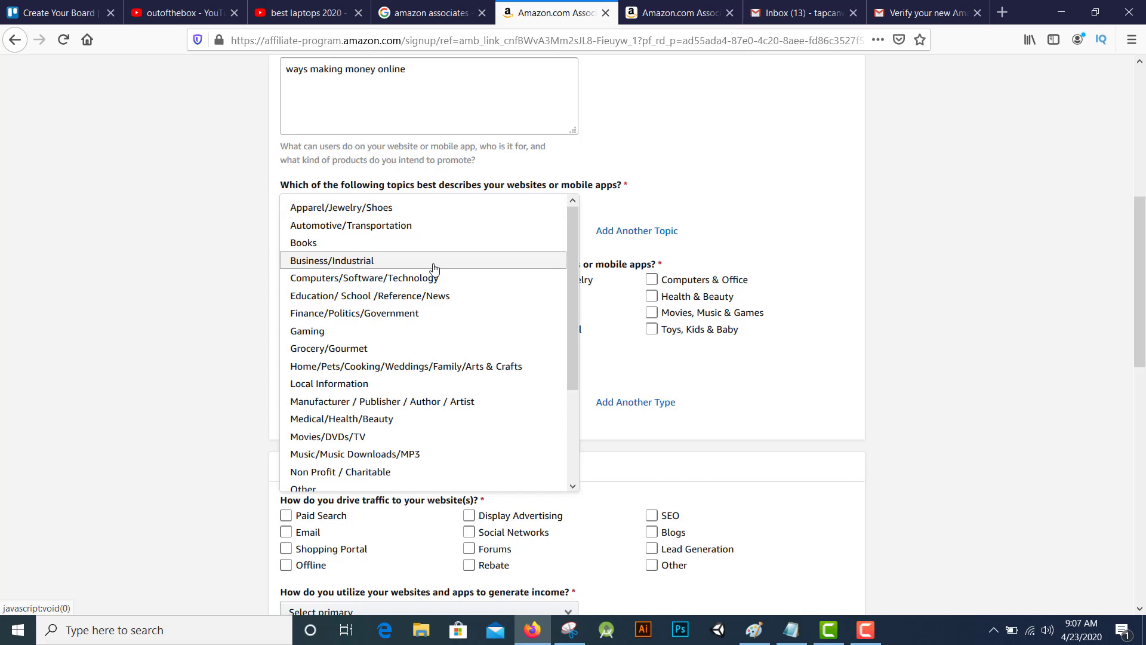
left_click(434, 268)
left_click(381, 234)
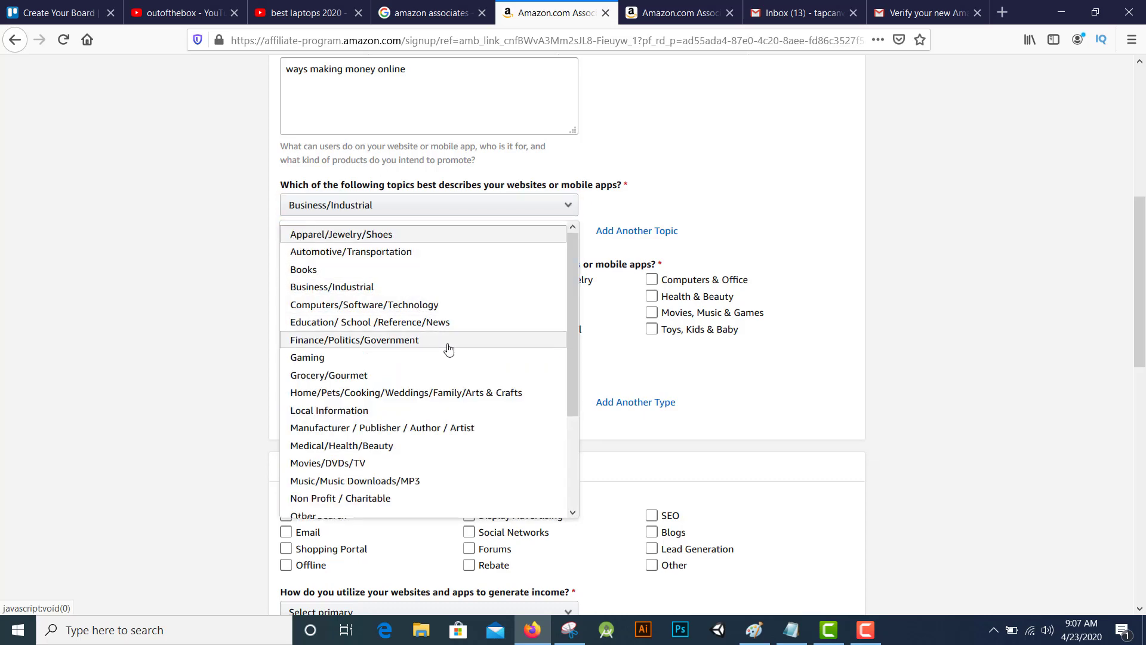
scroll(448, 349, "down", 1)
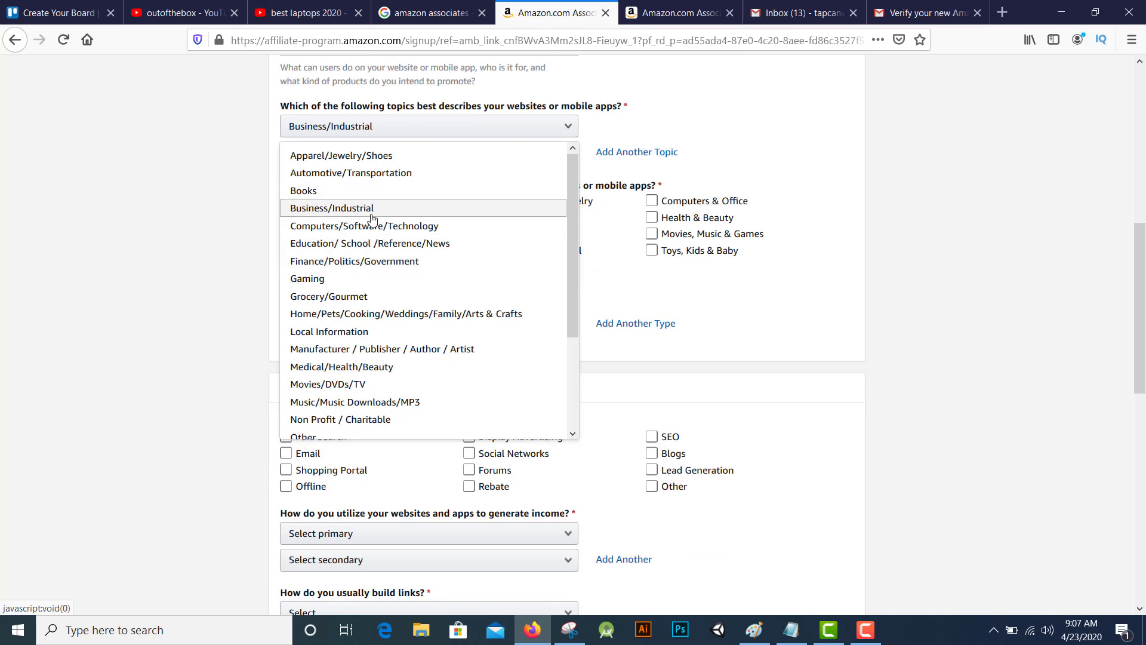
left_click(370, 210)
Untick Sports & Outdoors and tick Home & Garden and Digital Downloads as item categories
left_click(397, 251)
left_click(405, 236)
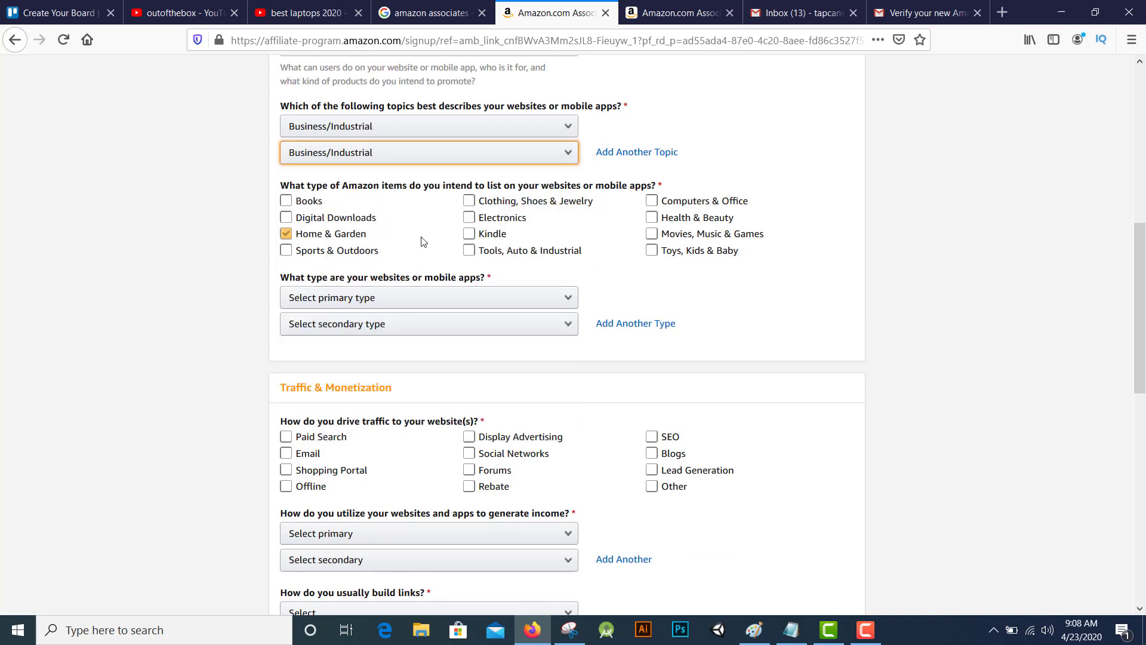
left_click(442, 218)
left_click(421, 233)
Tick all twelve item categories, from Books and Kindle to Toys, Kids & Baby
left_click(359, 218)
left_click(326, 202)
left_click(315, 218)
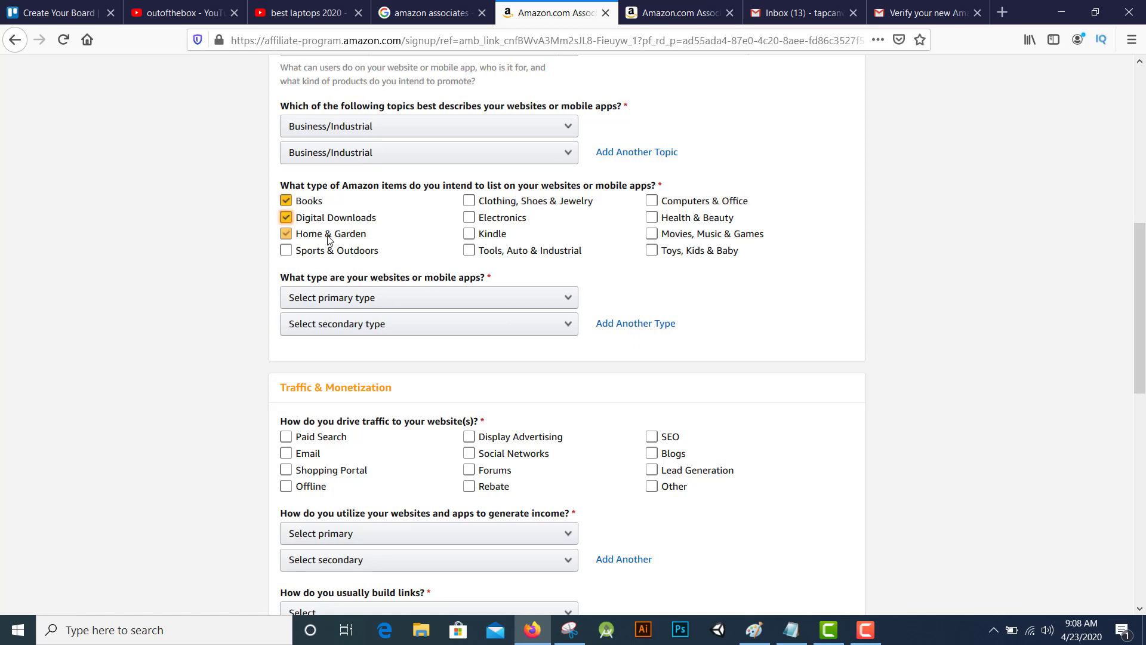
left_click(317, 250)
left_click(478, 234)
left_click(490, 251)
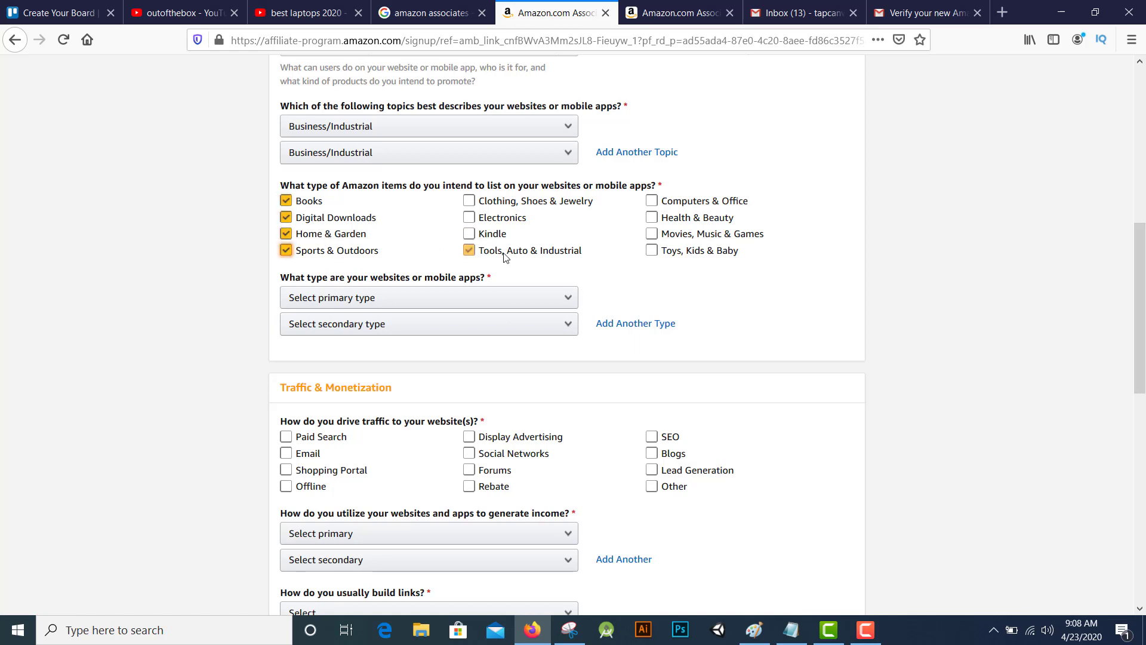
left_click(493, 220)
left_click(486, 201)
left_click(651, 200)
left_click(659, 218)
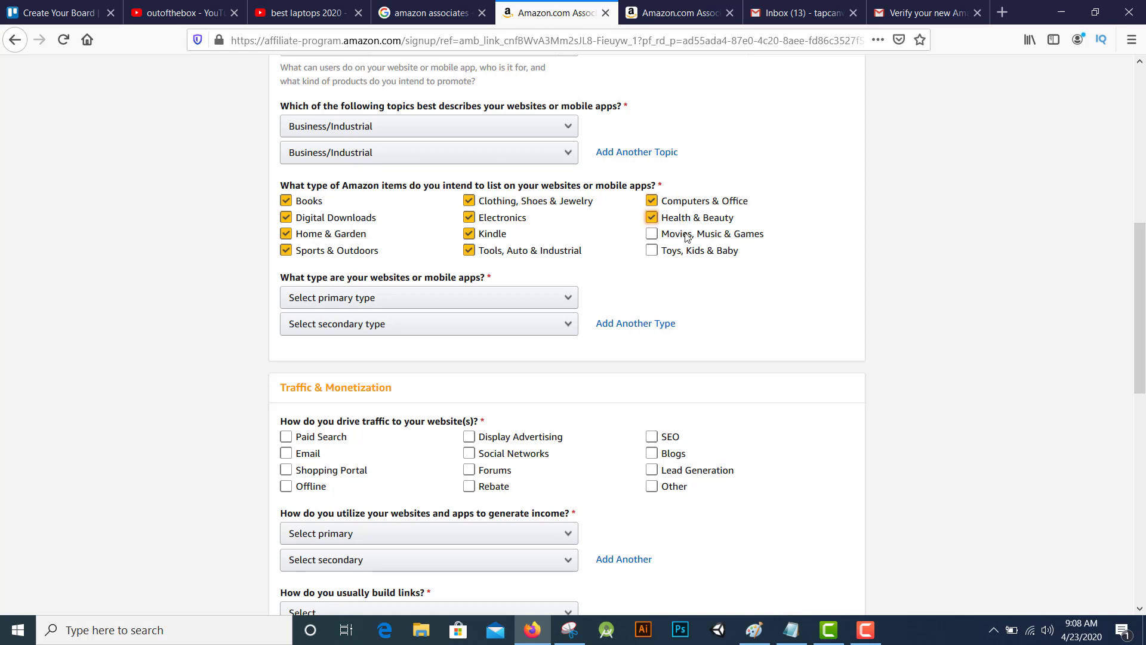
left_click(686, 234)
left_click(691, 251)
Set the primary and secondary website types to Content or Niche Website
left_click(507, 298)
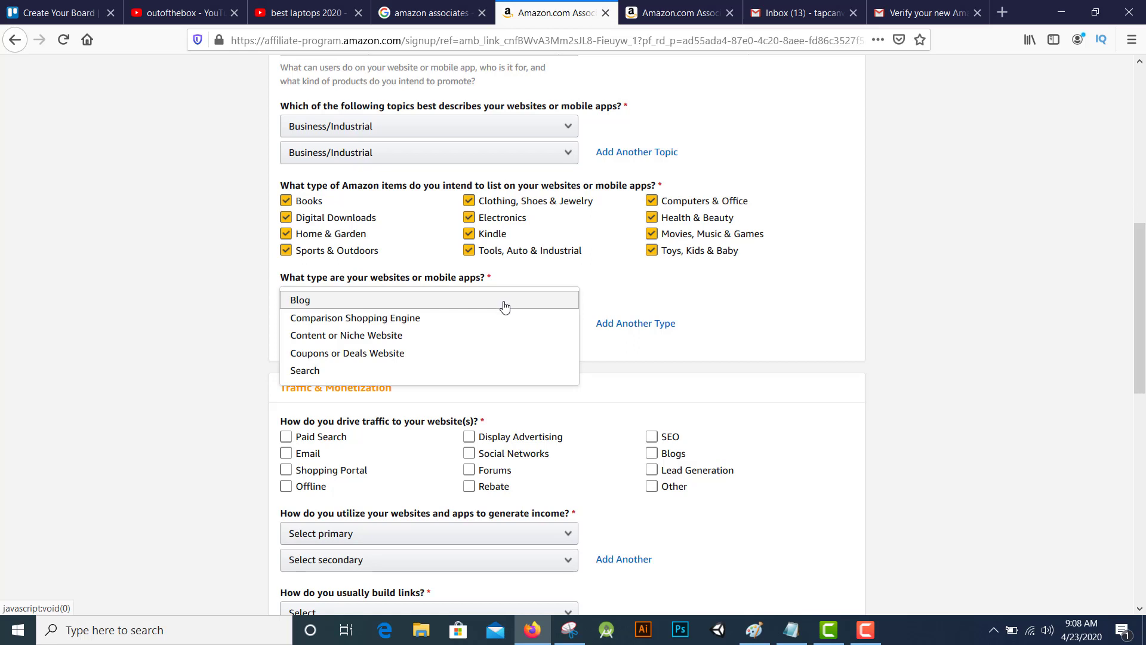
left_click(466, 337)
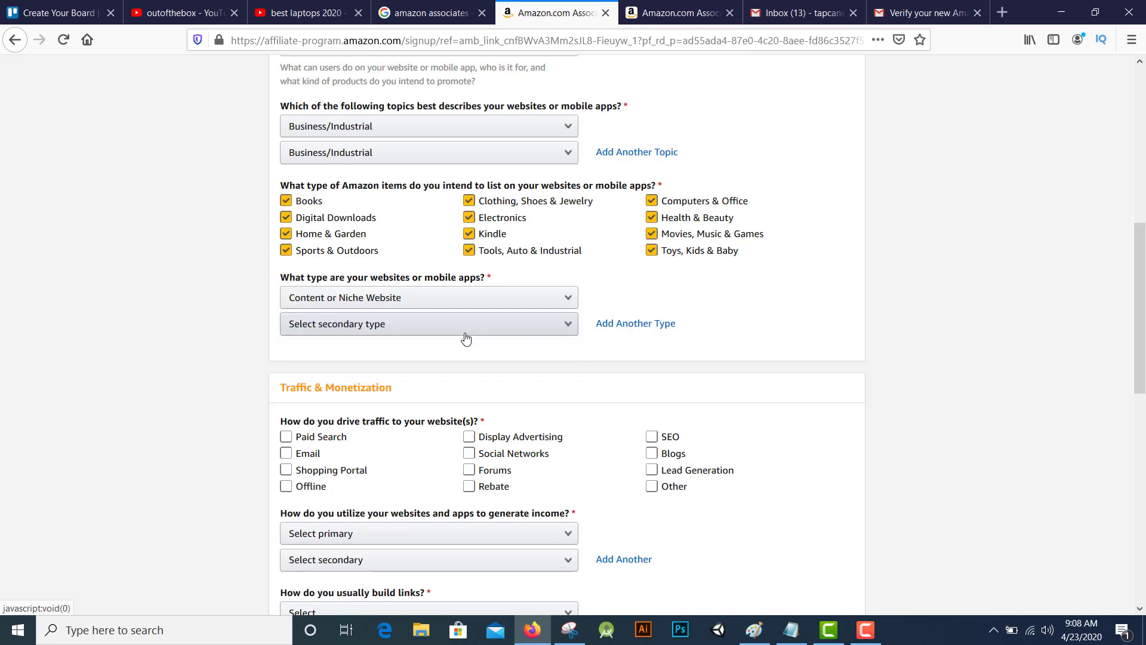
left_click(440, 334)
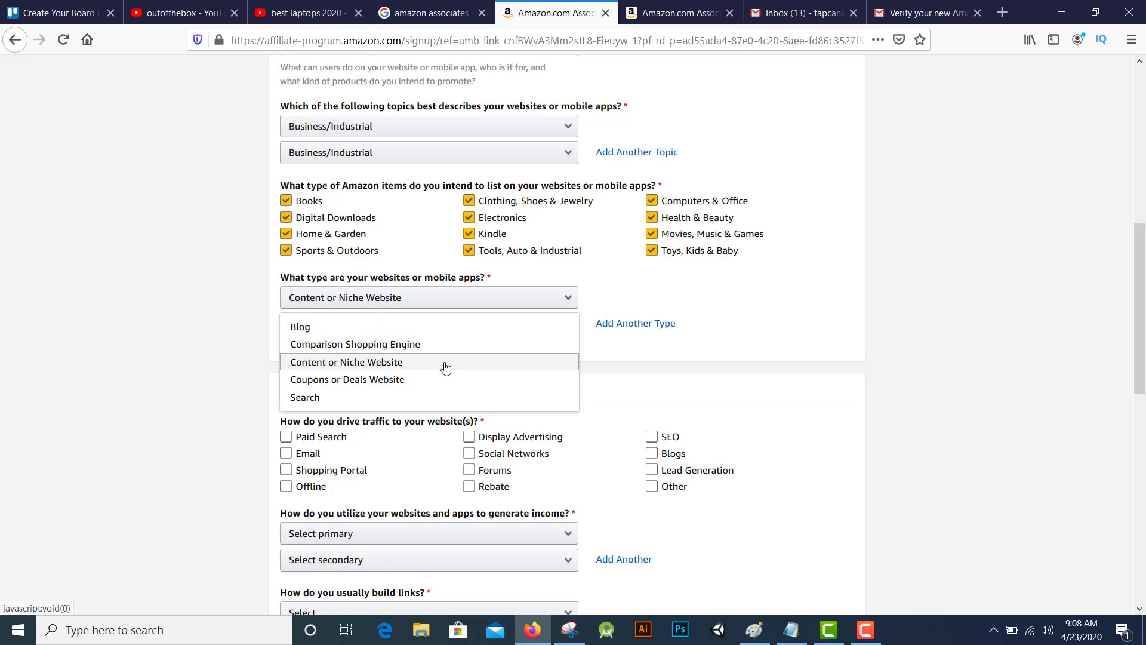
left_click(446, 362)
Pick traffic sources including Paid Search, Display Advertising, Social Networks and SEO
scroll(472, 373, "down", 3)
left_click(344, 316)
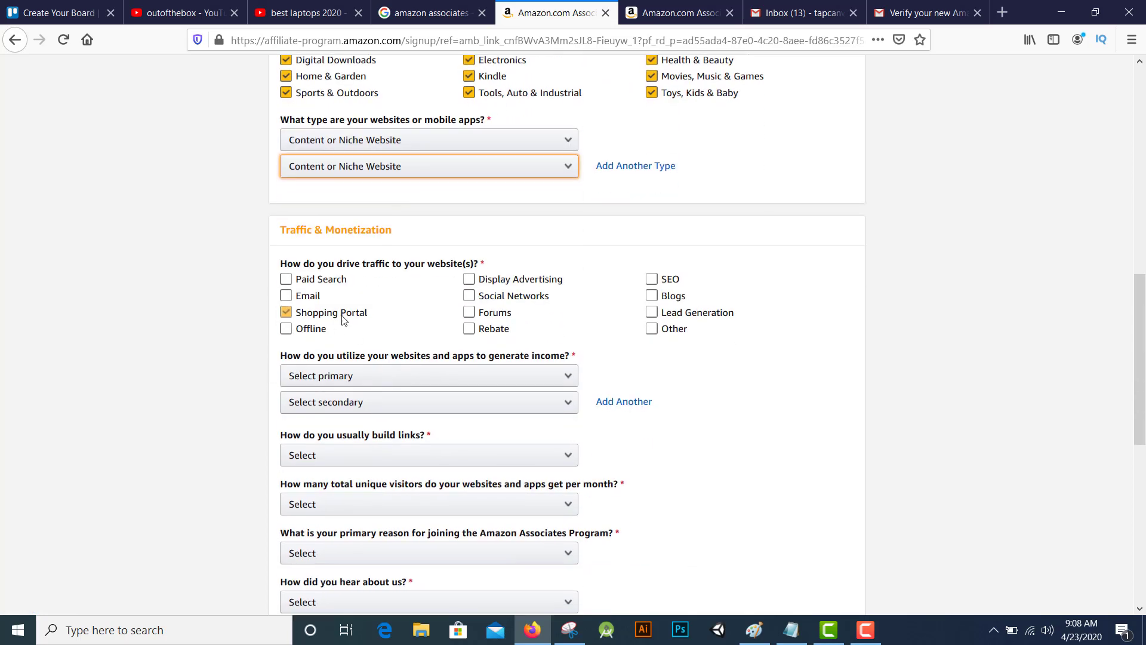
left_click(347, 312)
left_click(319, 302)
left_click(329, 288)
left_click(322, 279)
left_click(336, 324)
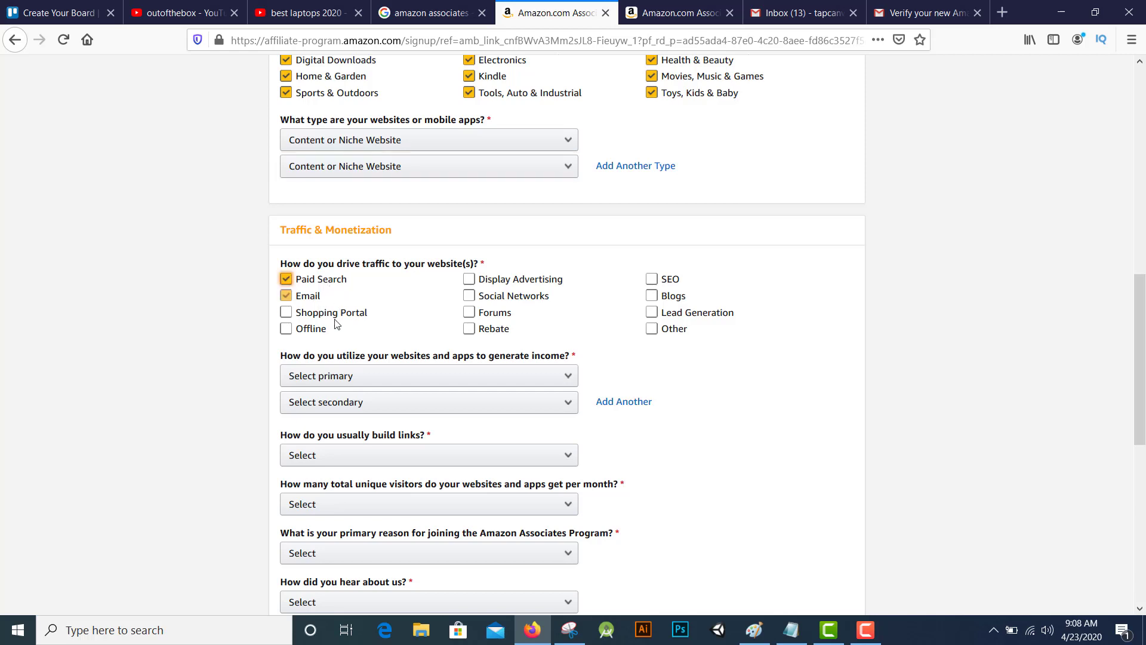
left_click(519, 280)
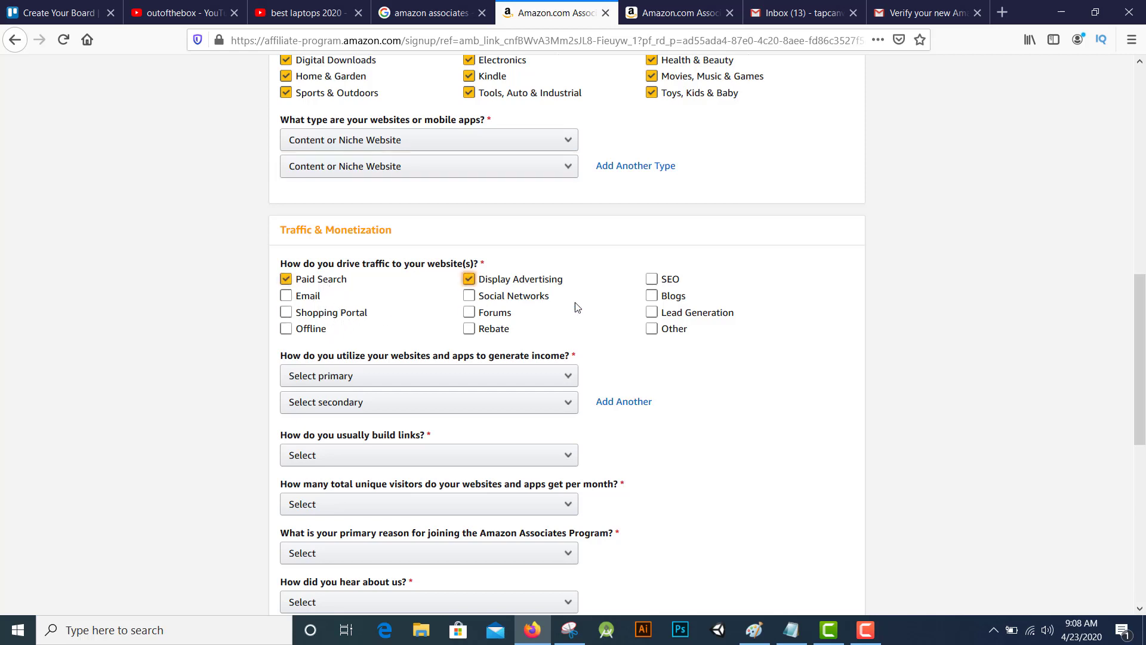
left_click(540, 299)
left_click(661, 279)
scroll(353, 314, "down", 3)
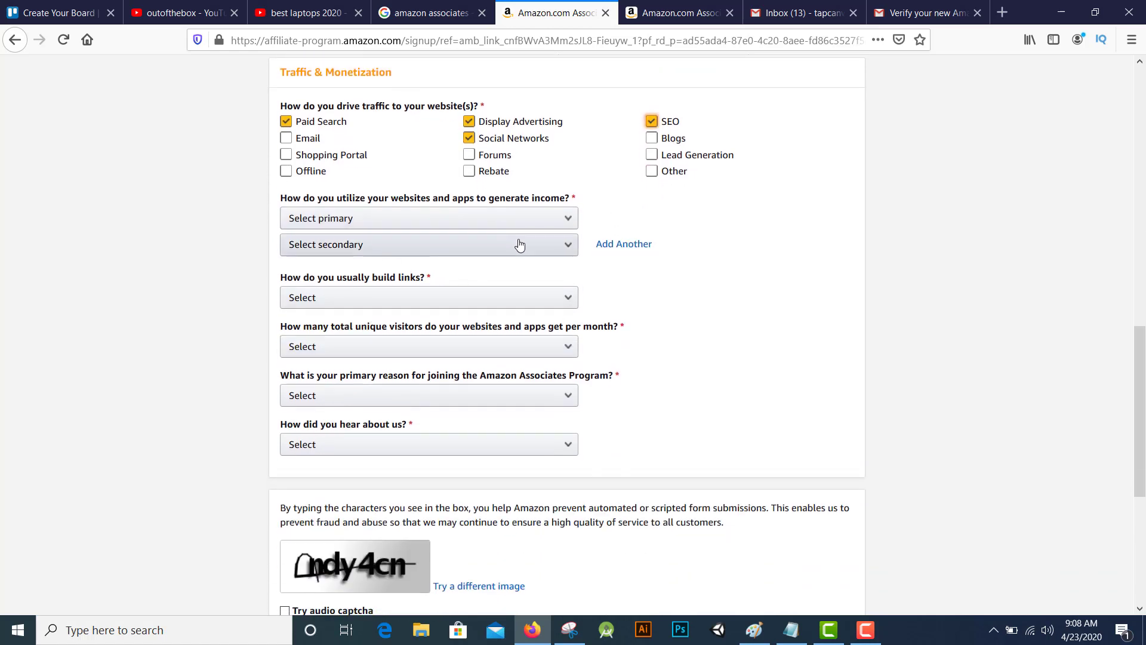
Set Display Advertising as the main income method and Amazon Associates as the only monetization
left_click(565, 222)
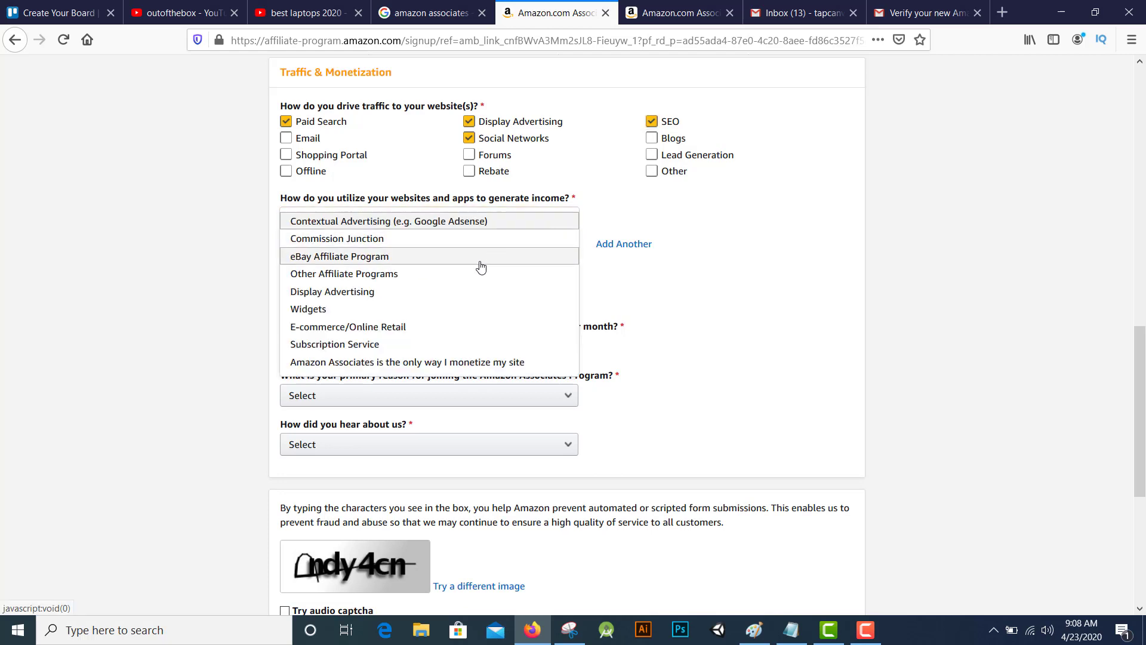
left_click(422, 298)
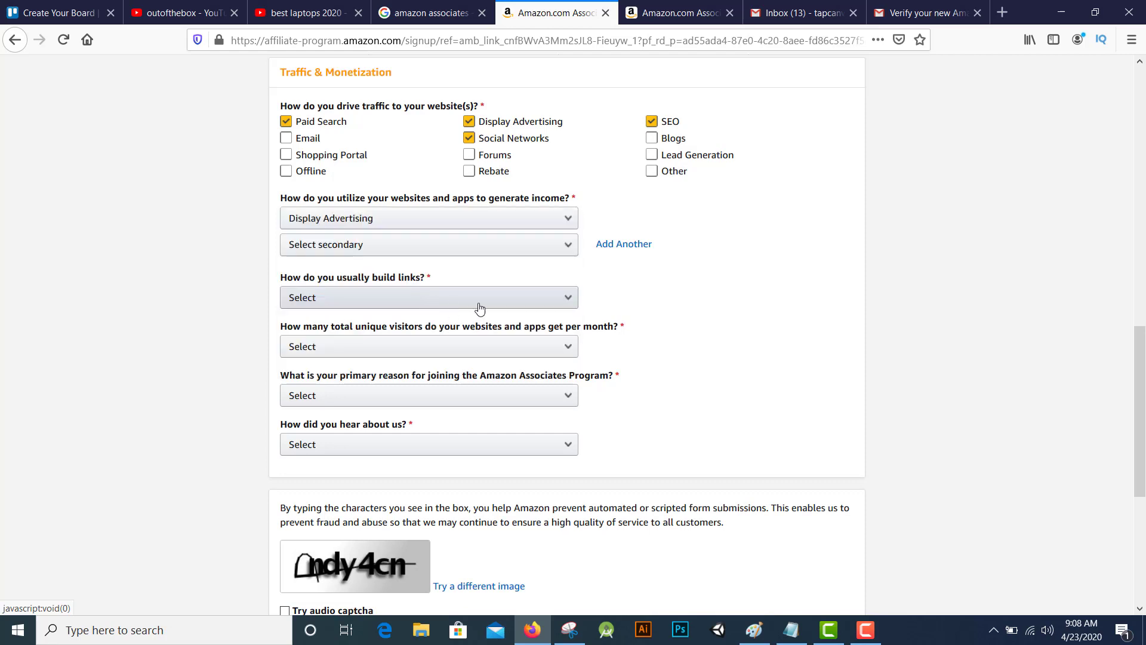
left_click(483, 248)
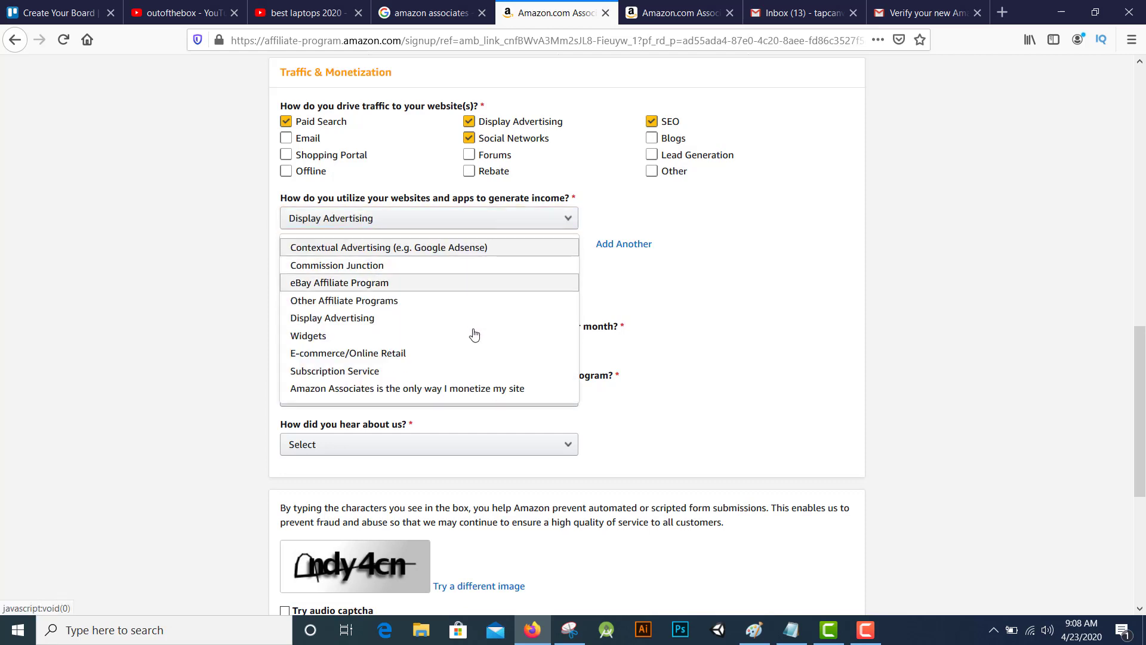
left_click(422, 391)
Answer Other for link building and Less than 500 for monthly unique visitors
scroll(461, 281, "down", 2)
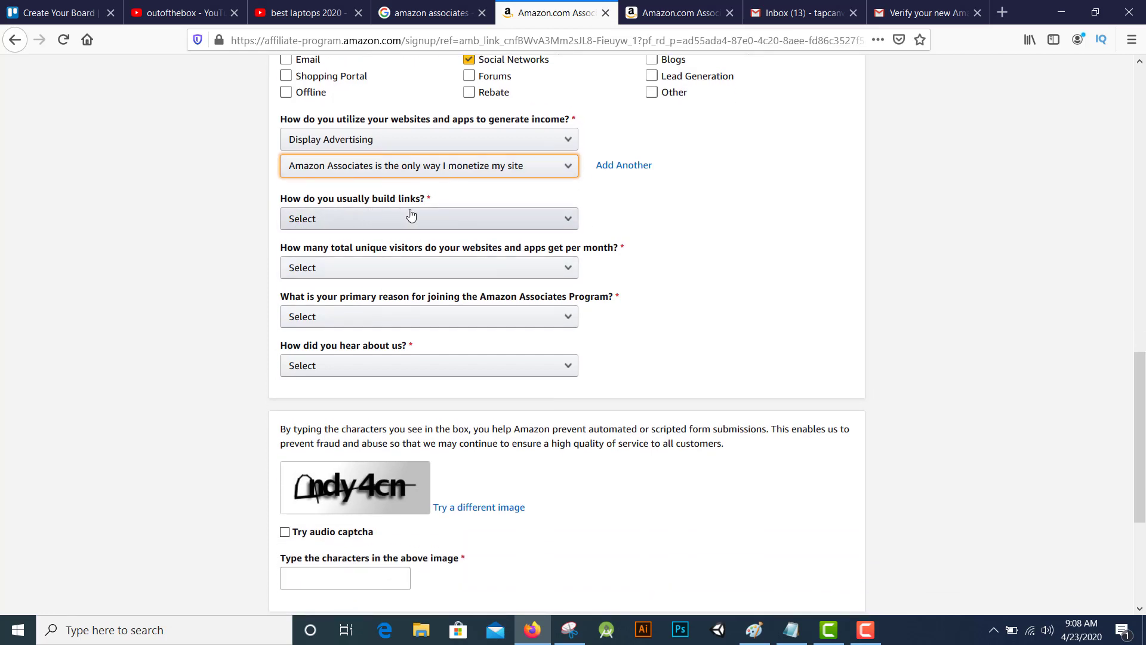
left_click(451, 221)
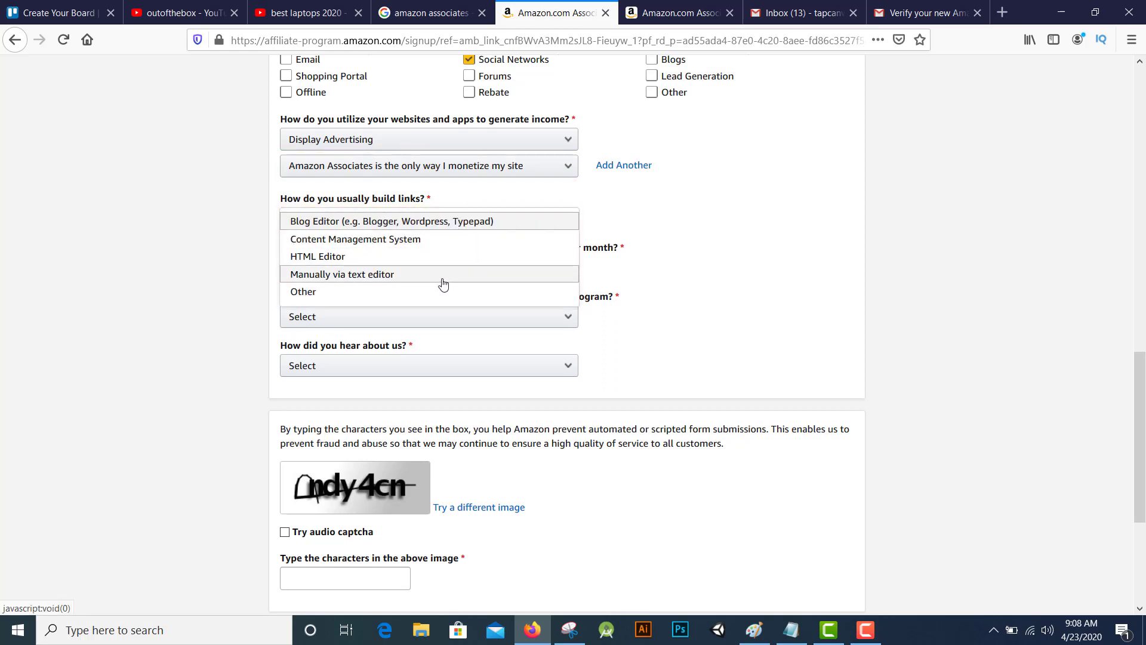
left_click(406, 294)
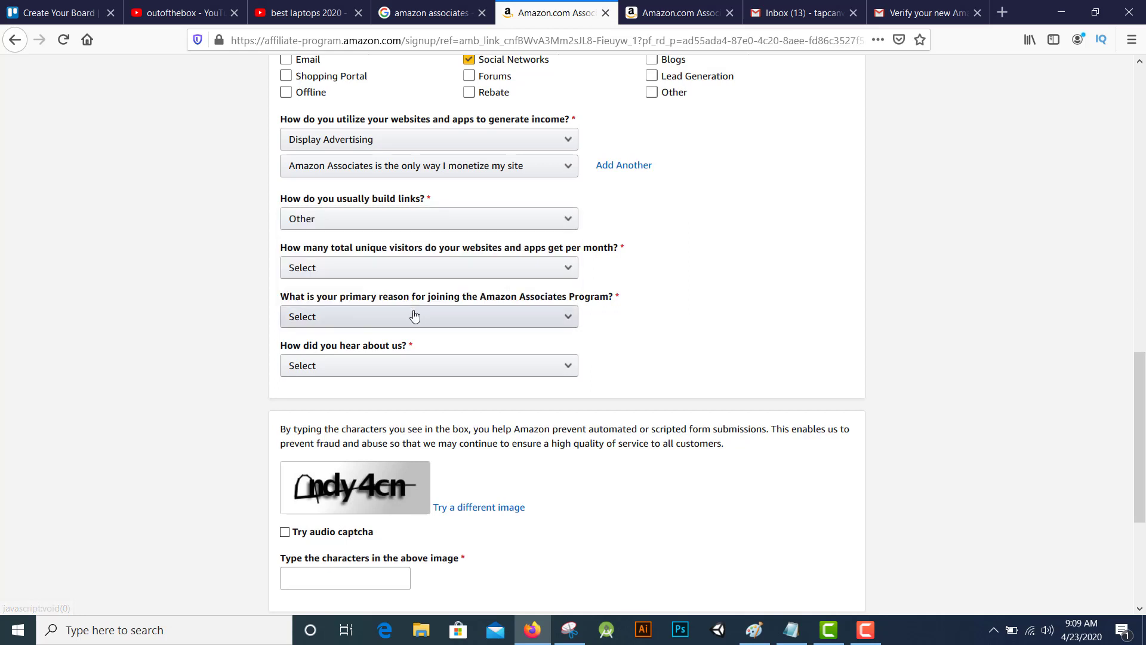
left_click(415, 270)
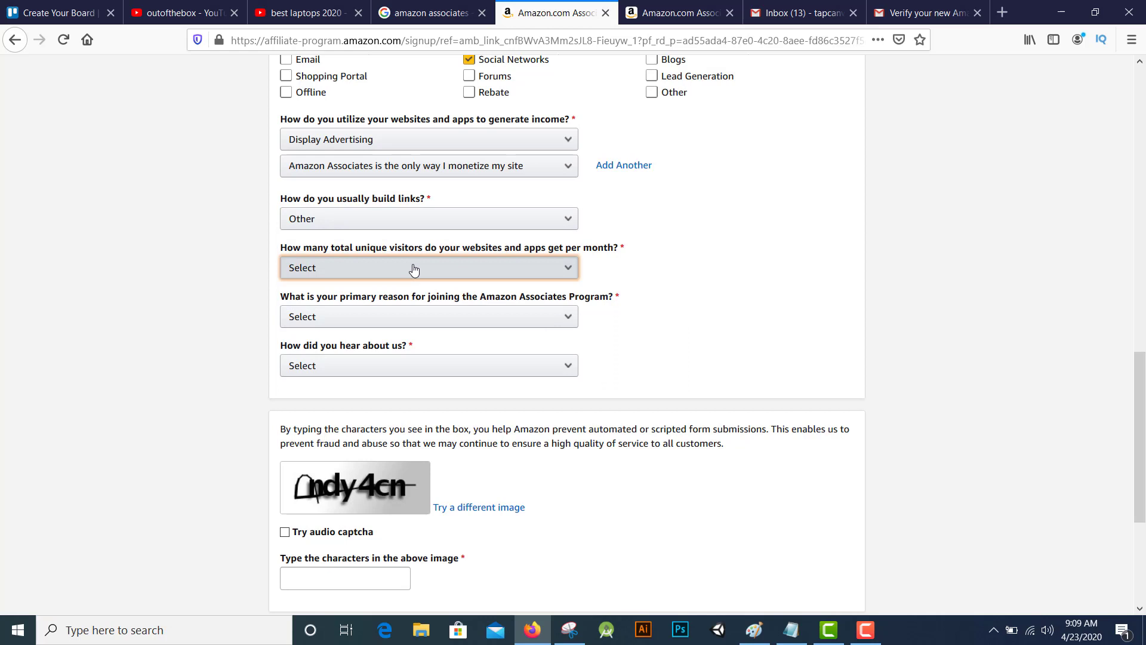
left_click(414, 270)
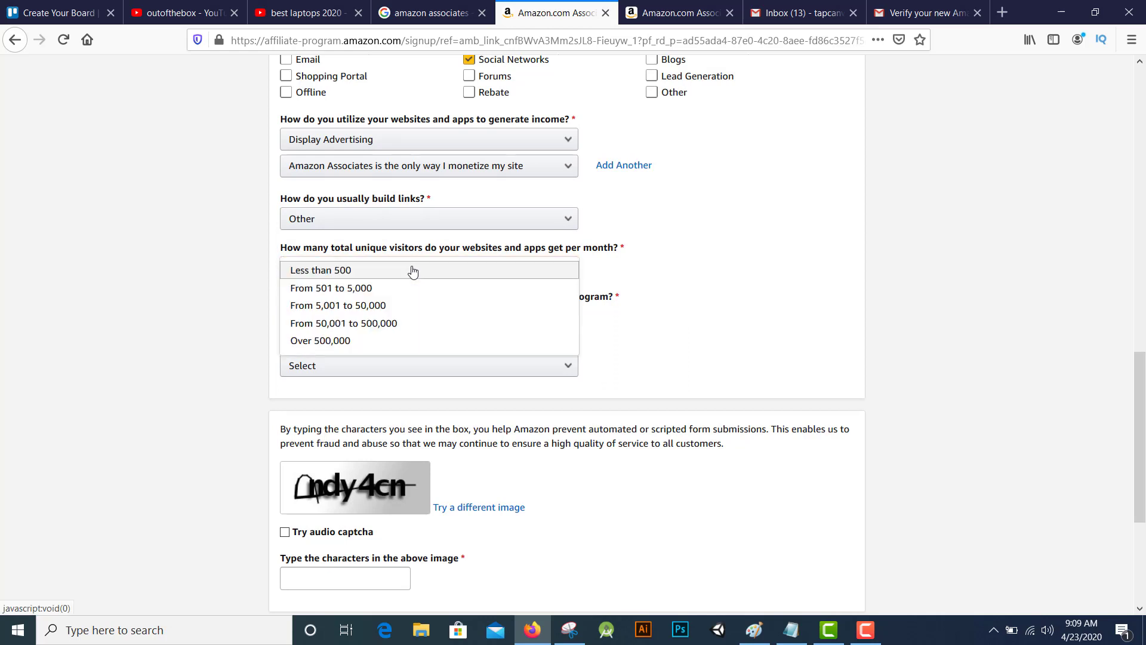
left_click(416, 274)
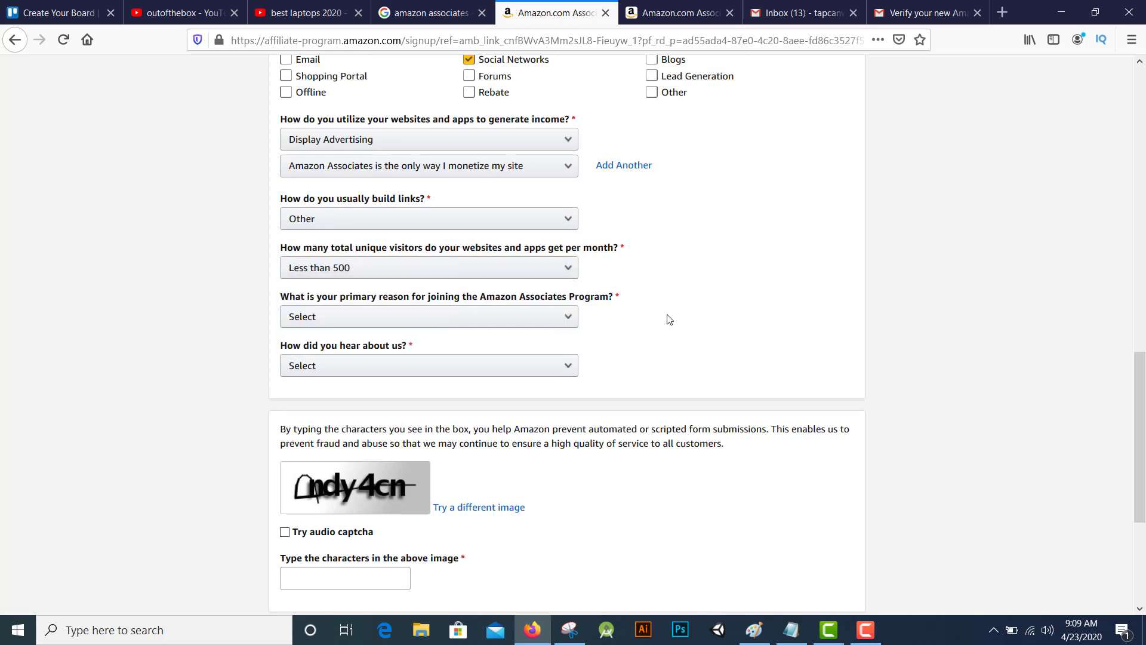
Choose 'To monetize my site' as the joining reason and Online Search as the referral source
scroll(599, 341, "down", 1)
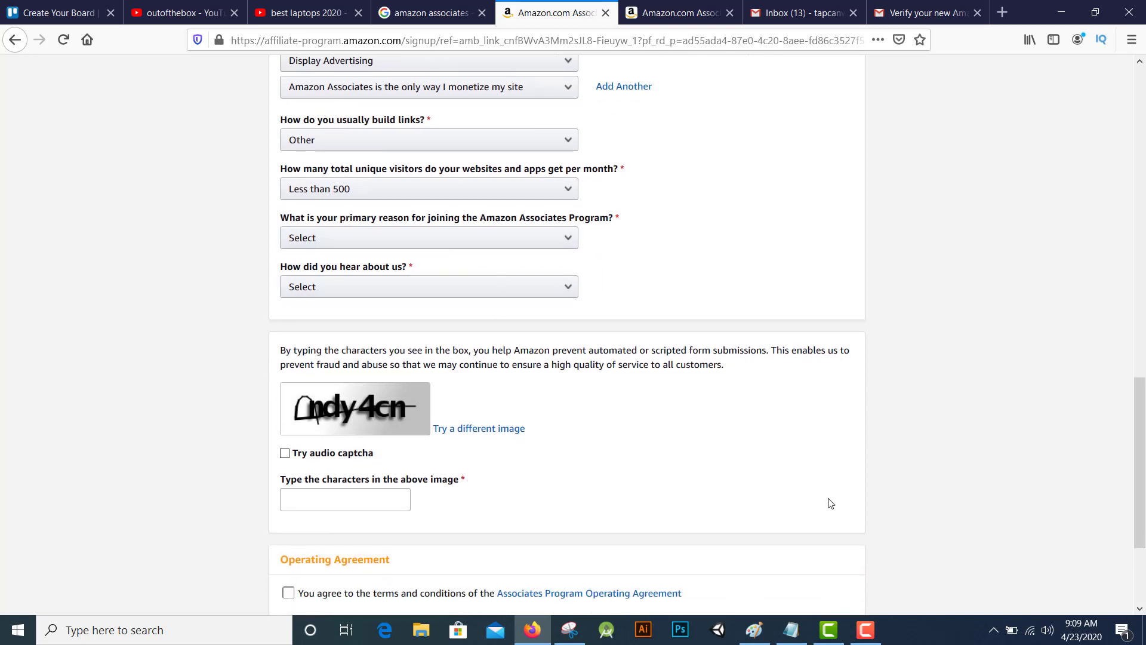
left_click(511, 245)
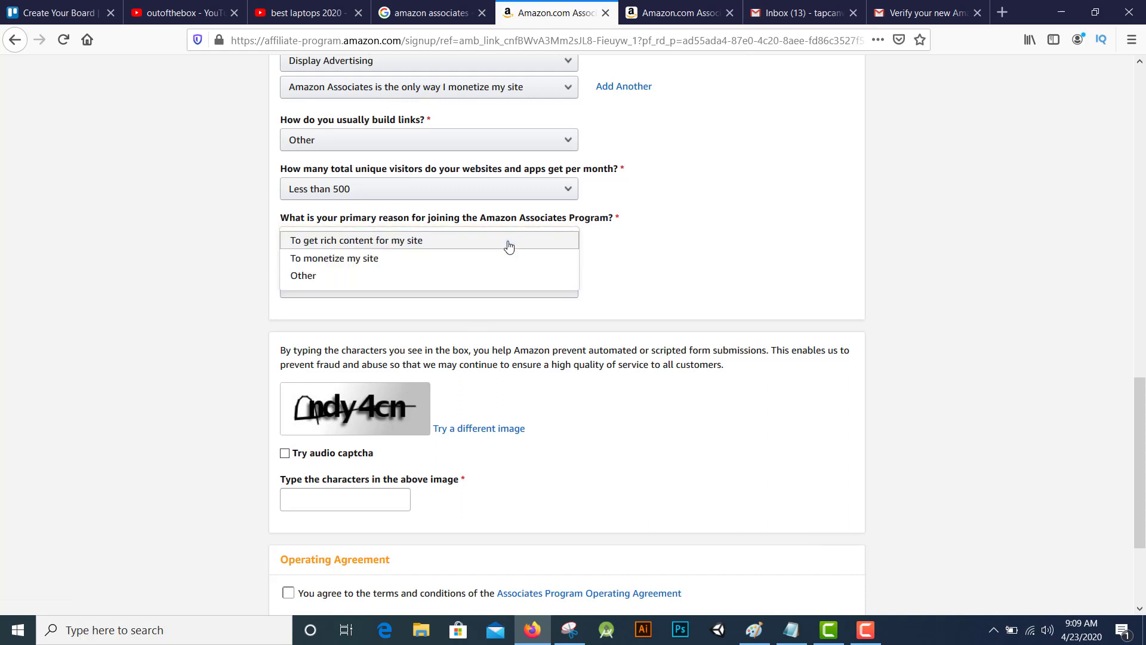
left_click(456, 264)
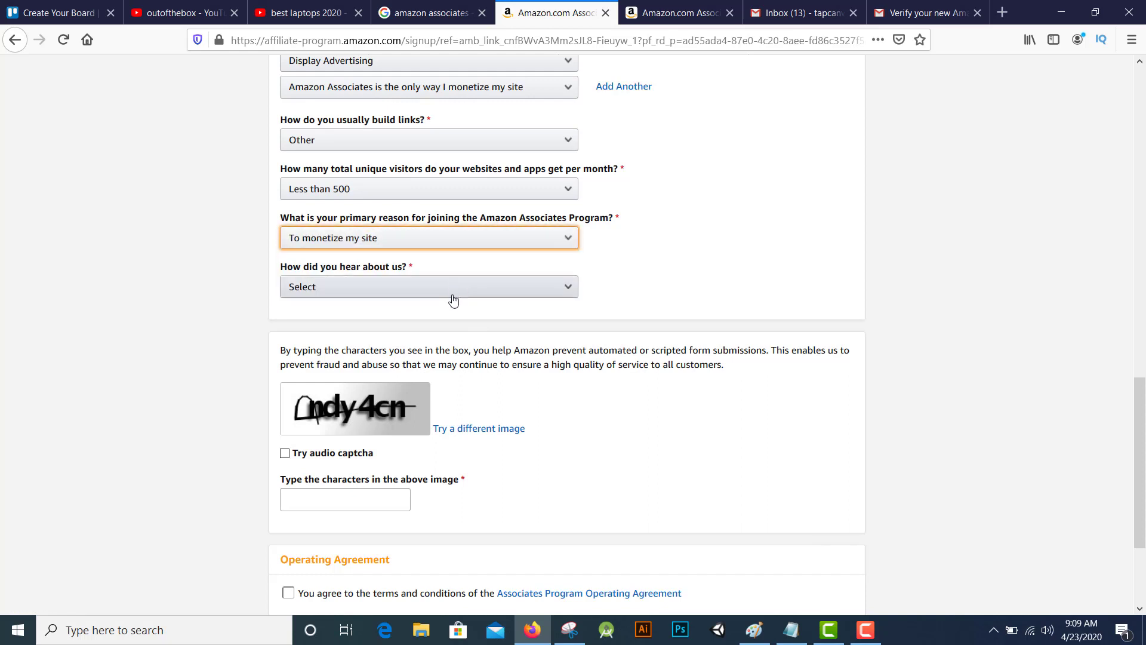
left_click(454, 300)
left_click(428, 328)
Enter the captcha, accept the Operating Agreement and submit the application
scroll(621, 484, "down", 1)
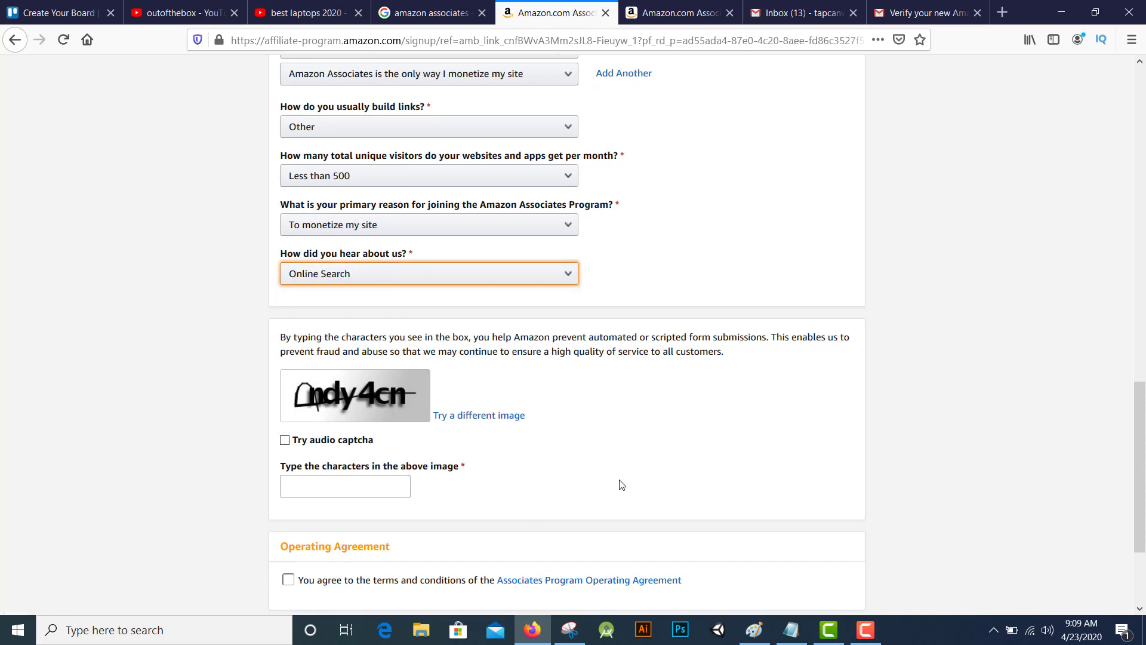
scroll(621, 485, "down", 2)
left_click(341, 352)
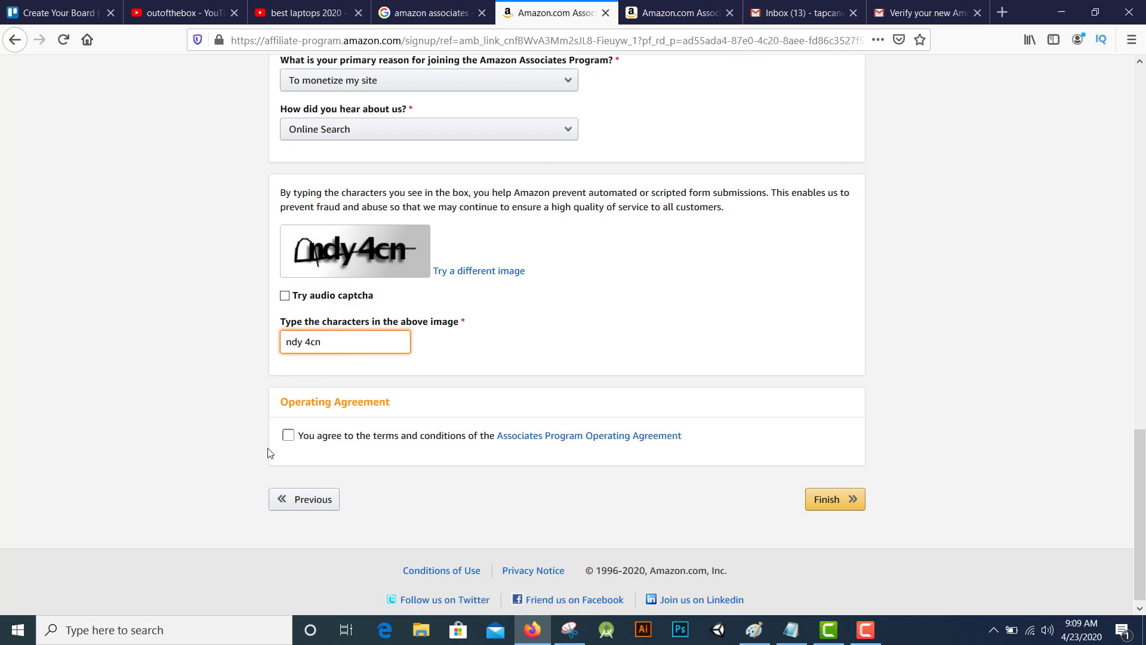
left_click(288, 435)
left_click(852, 502)
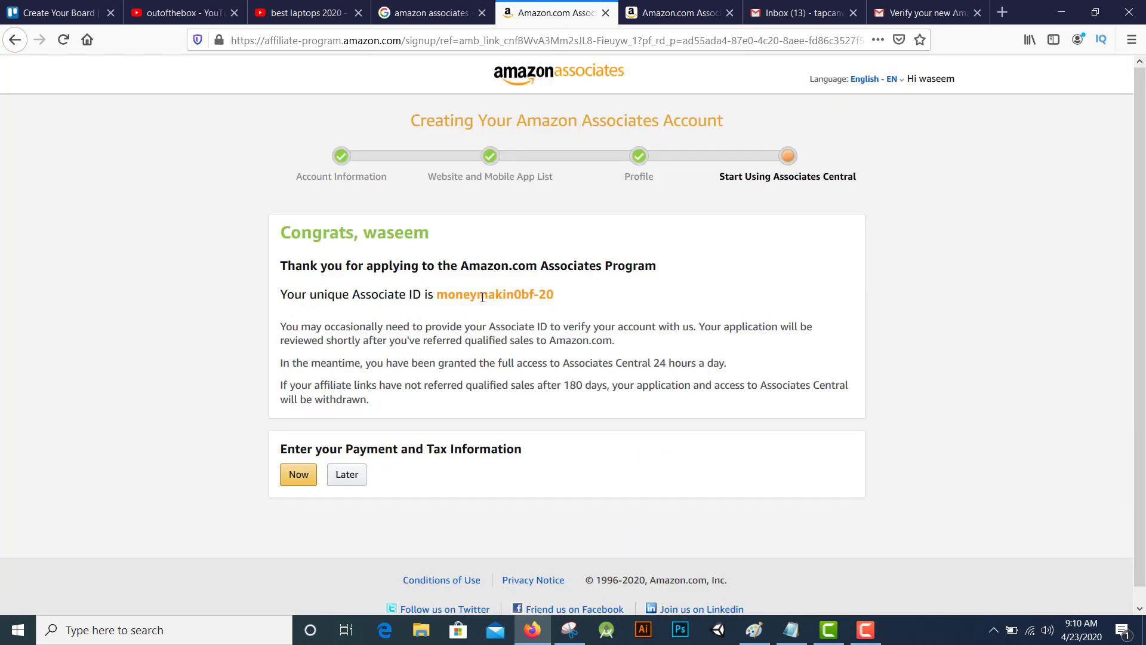
Highlight the new Associate ID, then open the amazonassociates logo link in a new tab
left_click_drag(443, 298, 576, 309)
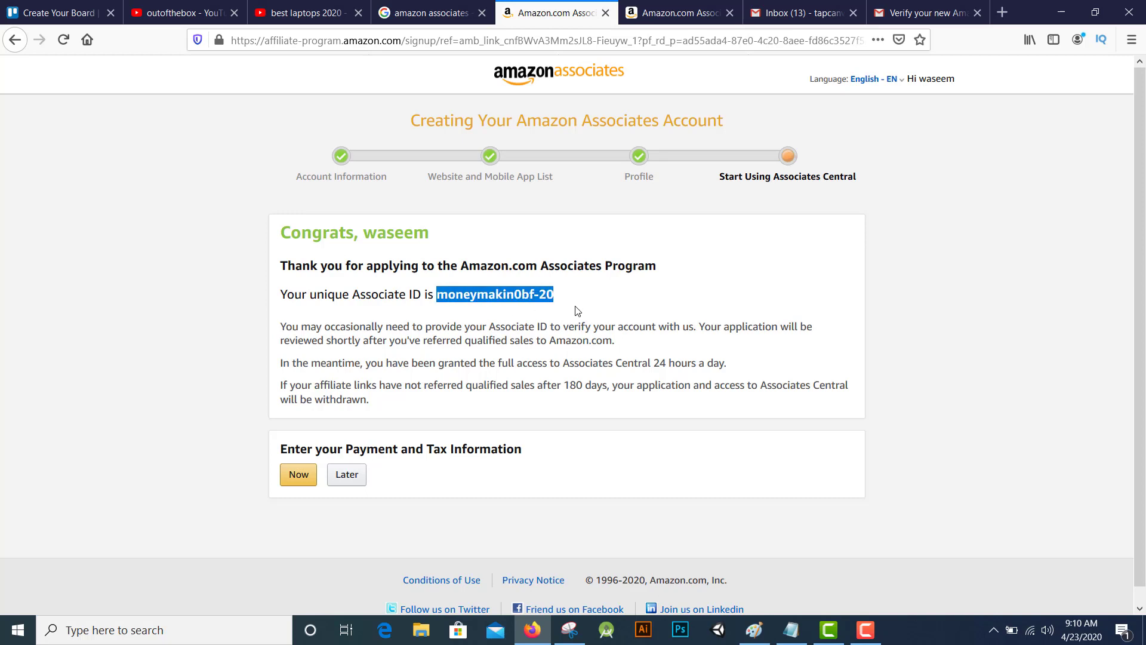
left_click(666, 281)
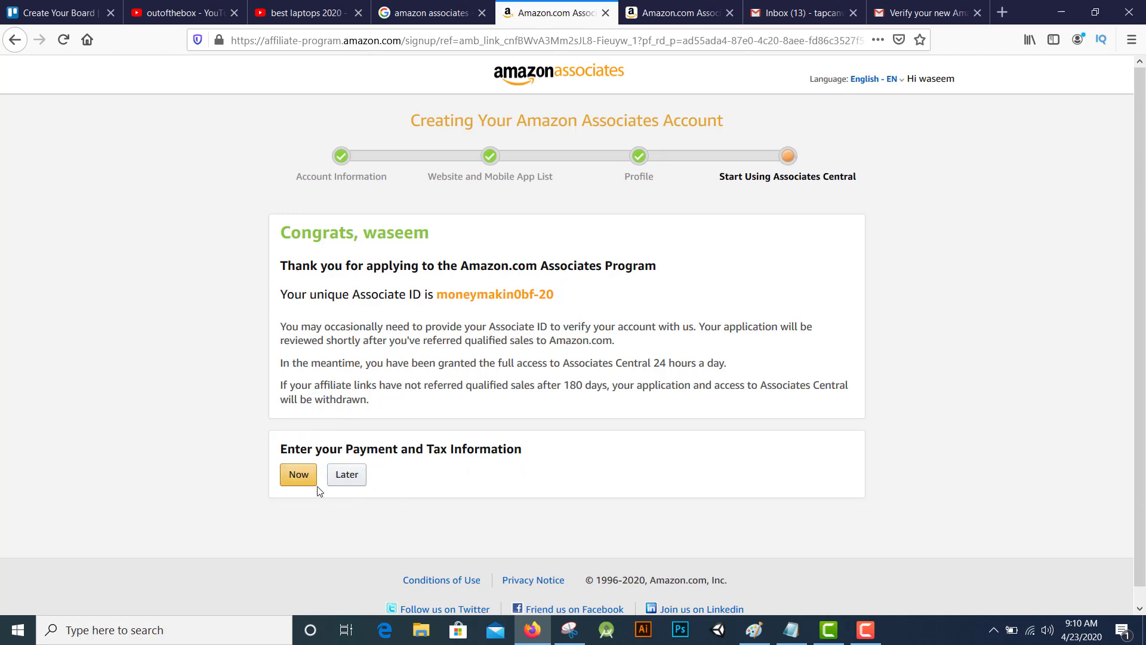
right_click(572, 79)
left_click(591, 86)
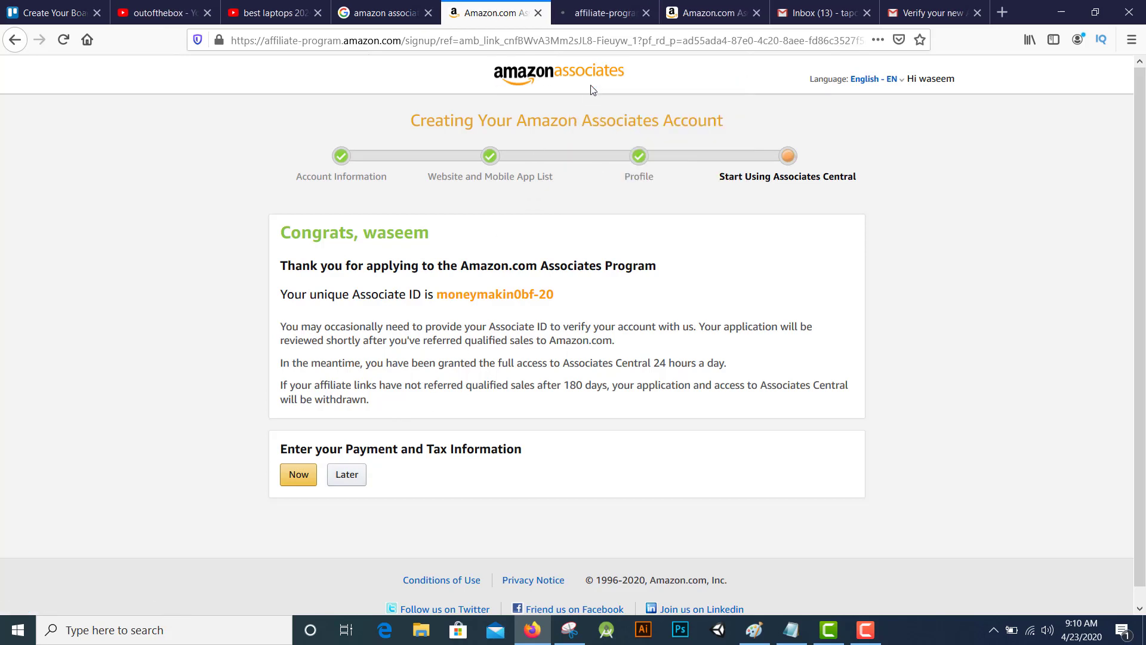
Switch to the new tab, close the welcome tour, browse the dashboard and select the page address
left_click(594, 22)
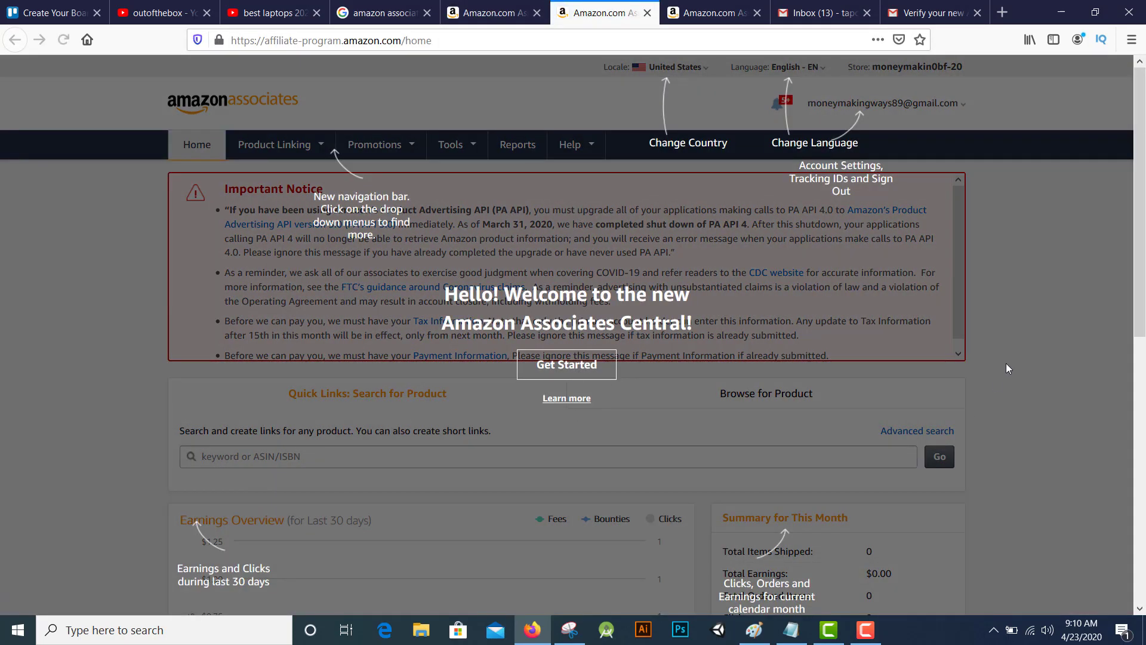
left_click(1008, 368)
scroll(860, 385, "down", 6)
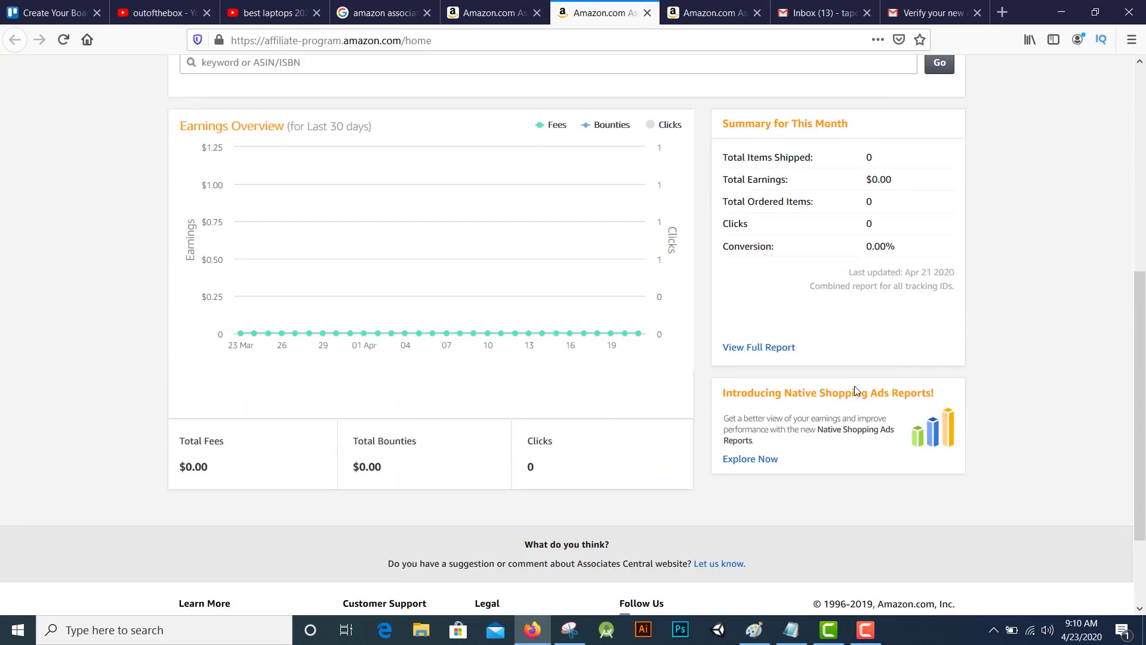
scroll(855, 386, "down", 3)
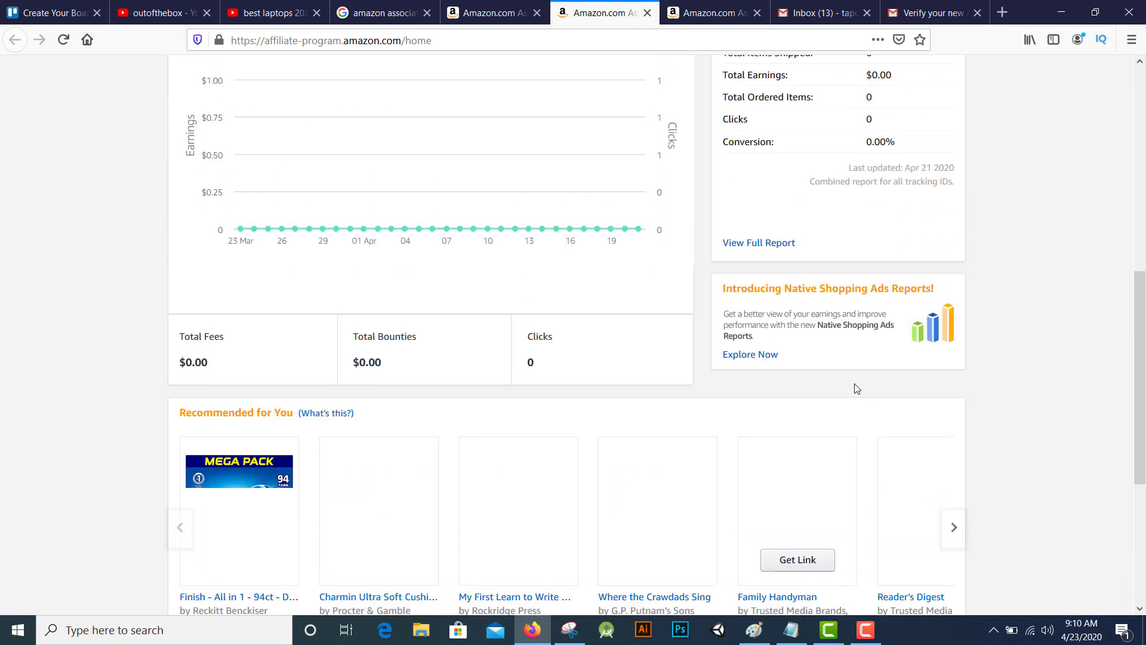
scroll(857, 388, "up", 8)
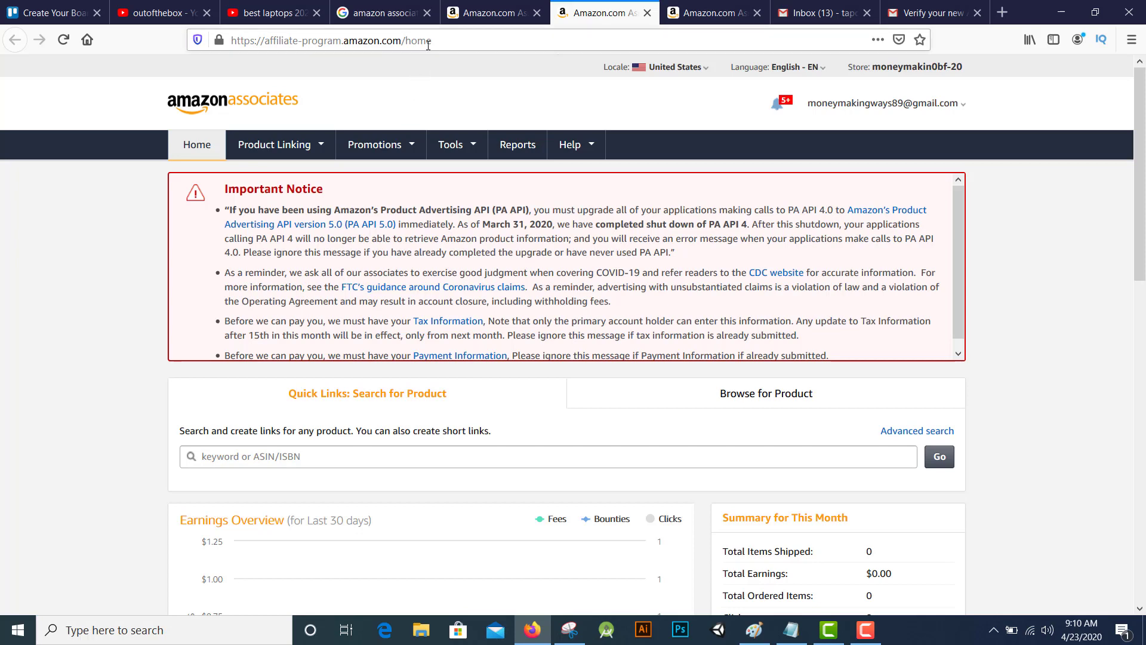
left_click_drag(426, 42, 420, 43)
triple_click(456, 47)
Go to amazon.com and search for 'dell laptop'
type("amazon.com")
key("Return")
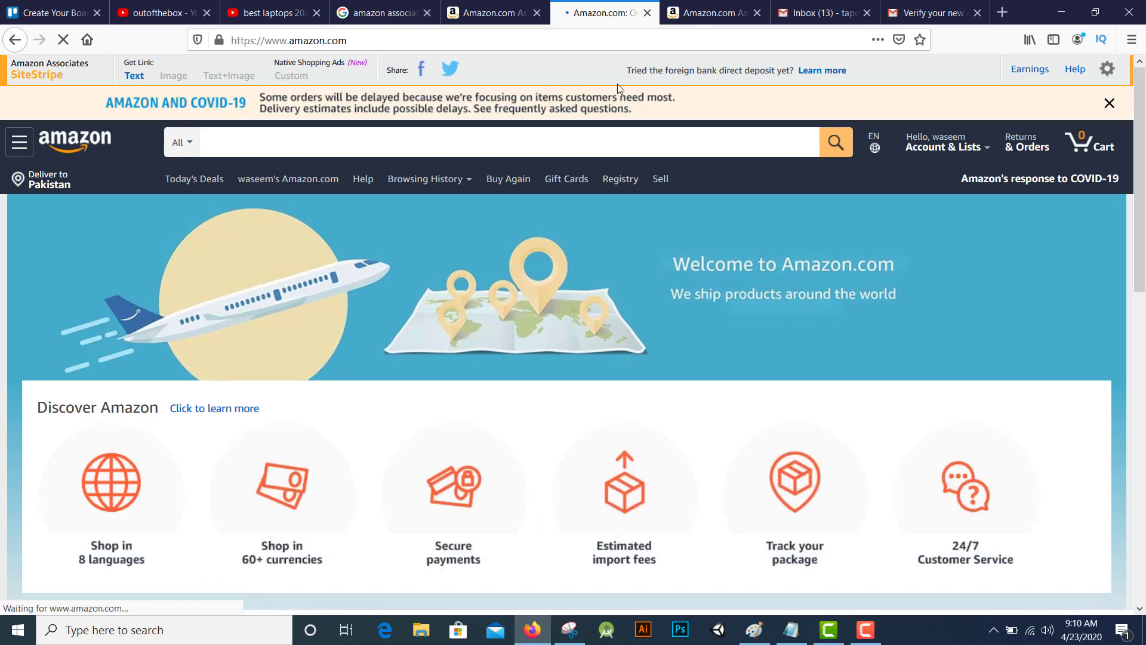
left_click(610, 139)
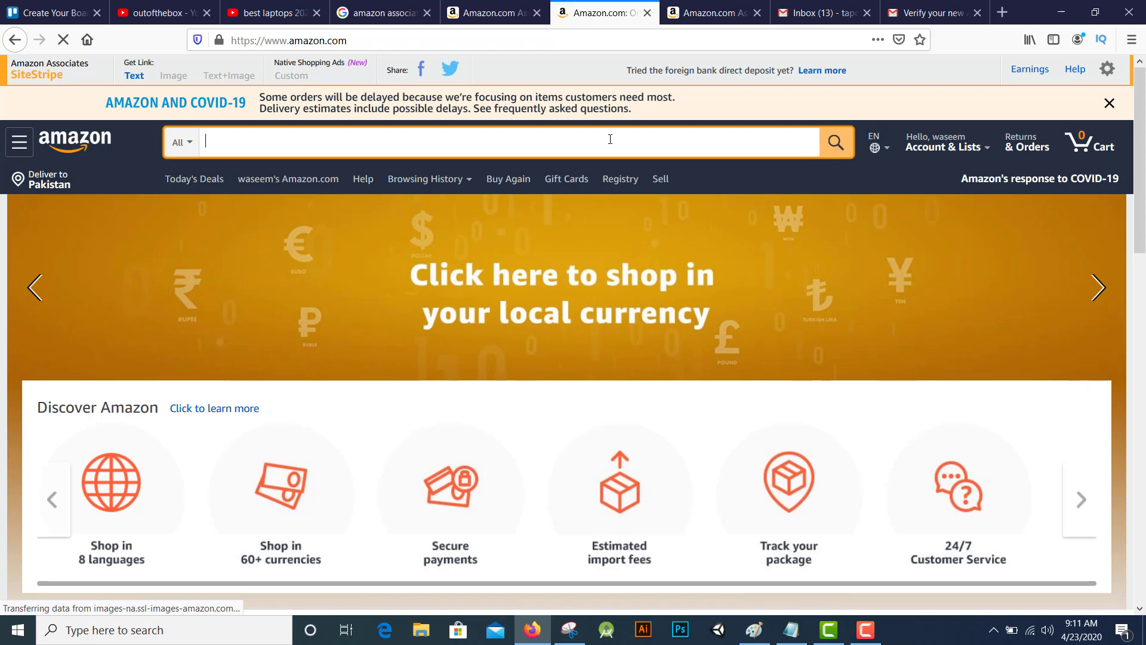
type("dell laptop")
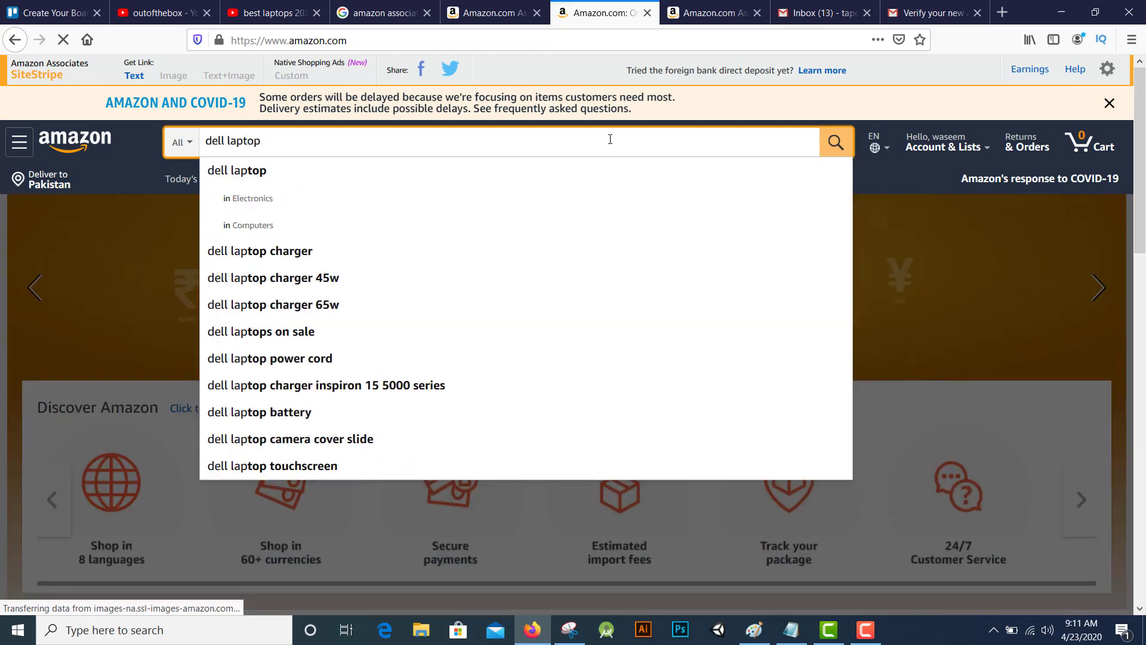
key("Return")
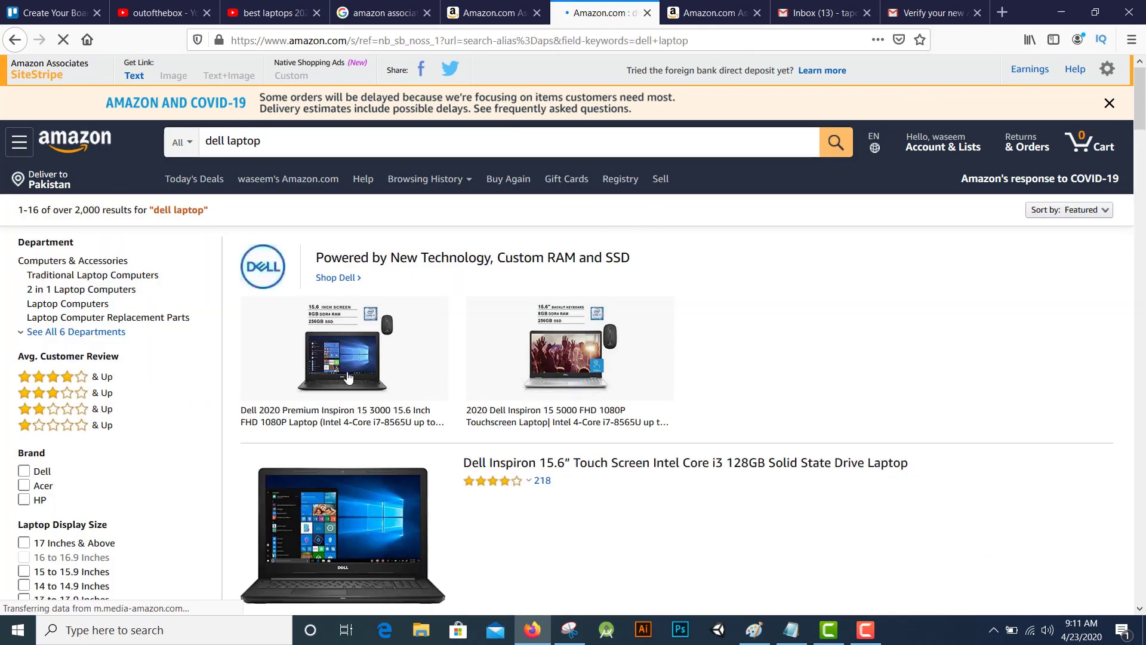
Open the Dell Inspiron 15.6" Touch Screen Intel Core i3 laptop product page from the results
scroll(435, 523, "down", 2)
scroll(435, 523, "down", 3)
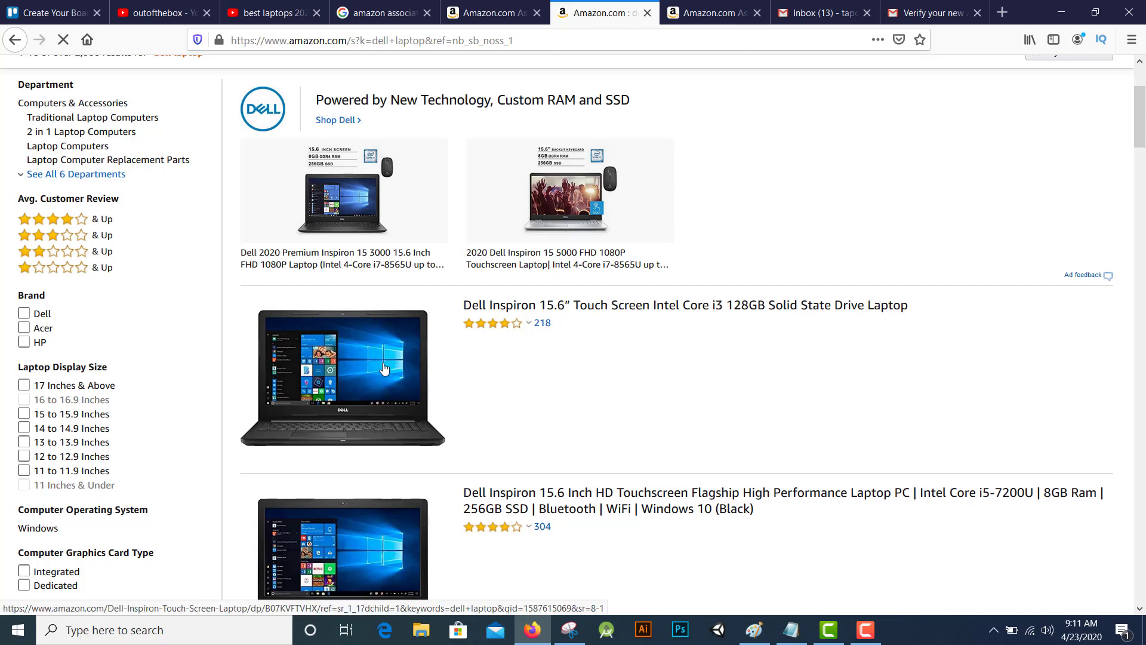
left_click(561, 307)
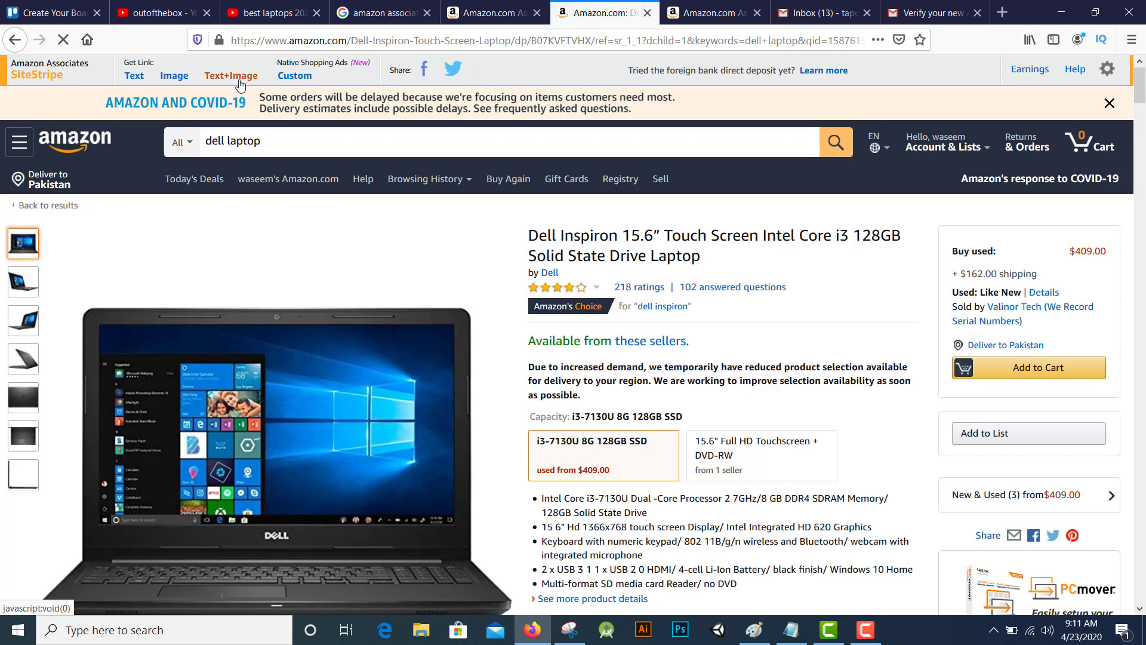
Generate SiteStripe Text, Image and Text+Image affiliate links for the Dell Inspiron page
left_click(136, 76)
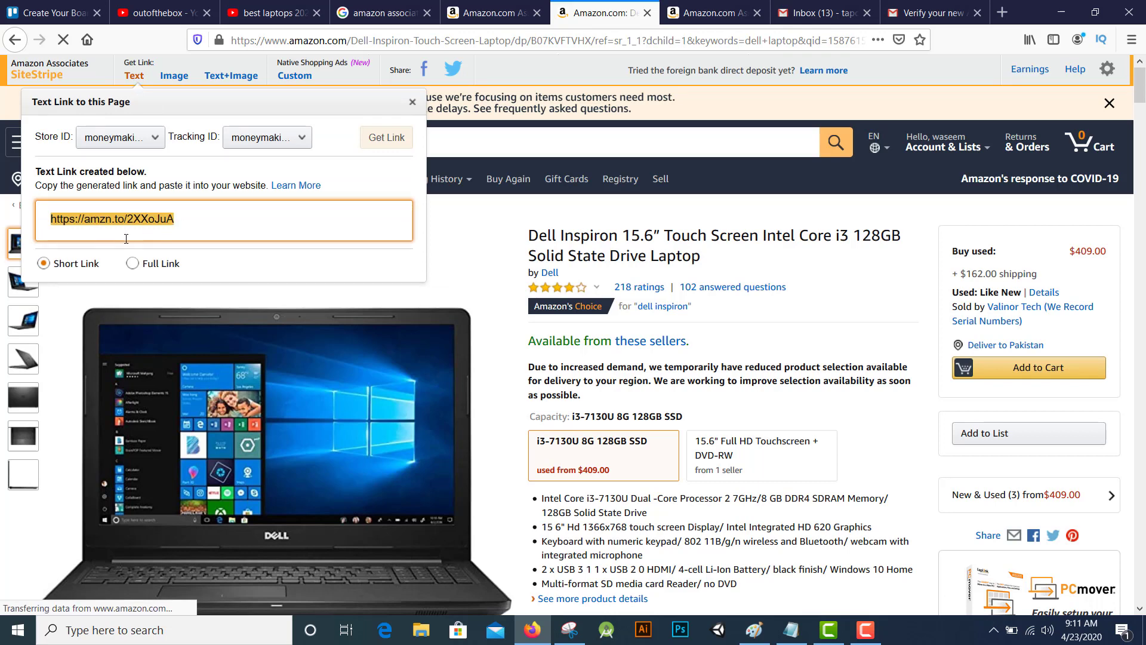
left_click(178, 75)
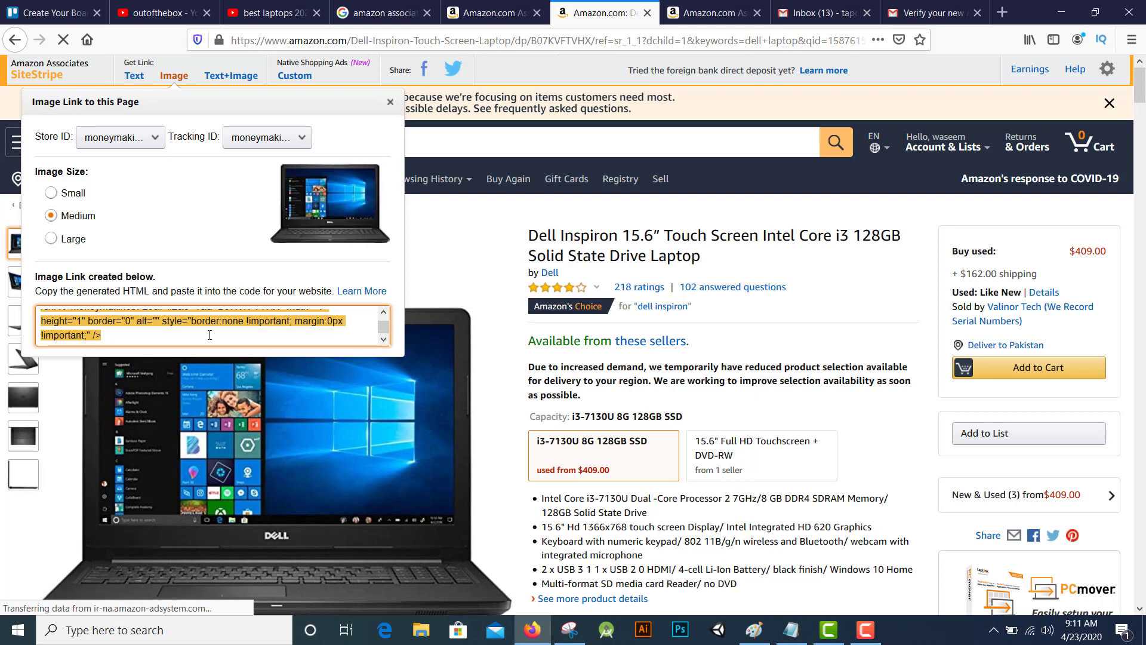
left_click(236, 76)
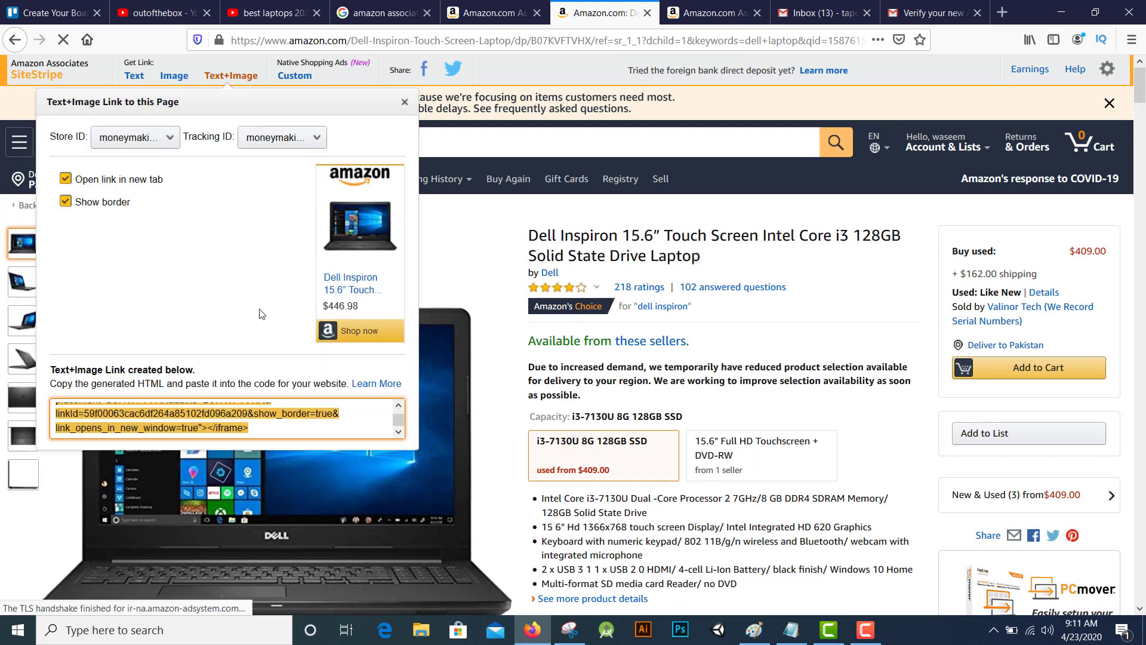